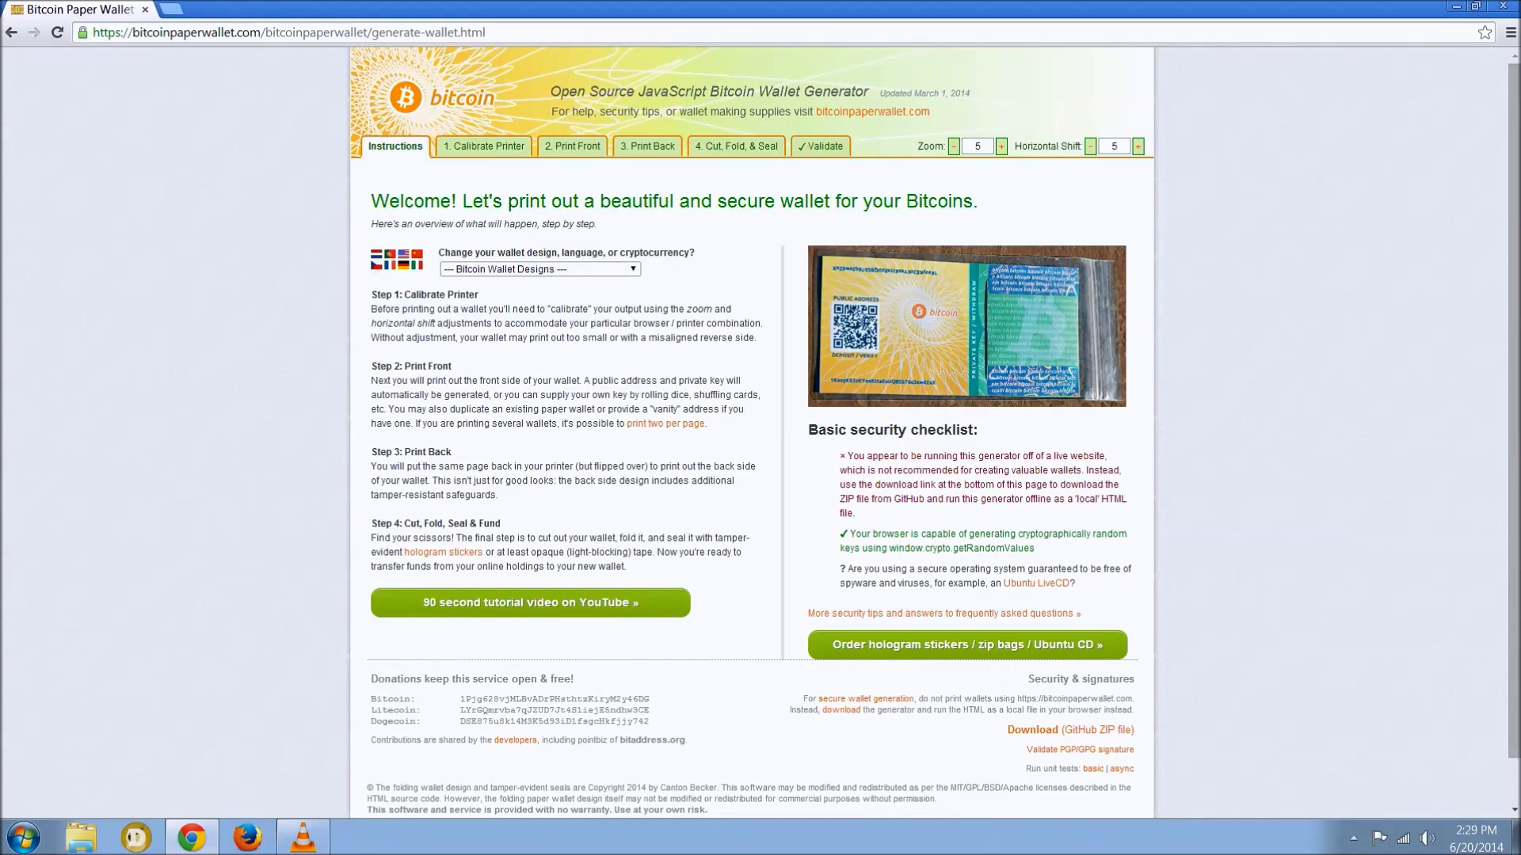
- Highlight the first security warning and the secure operating system item in the checklist
left_click_drag(846, 456, 1034, 548)
left_click(854, 513)
left_click_drag(846, 569, 1074, 583)
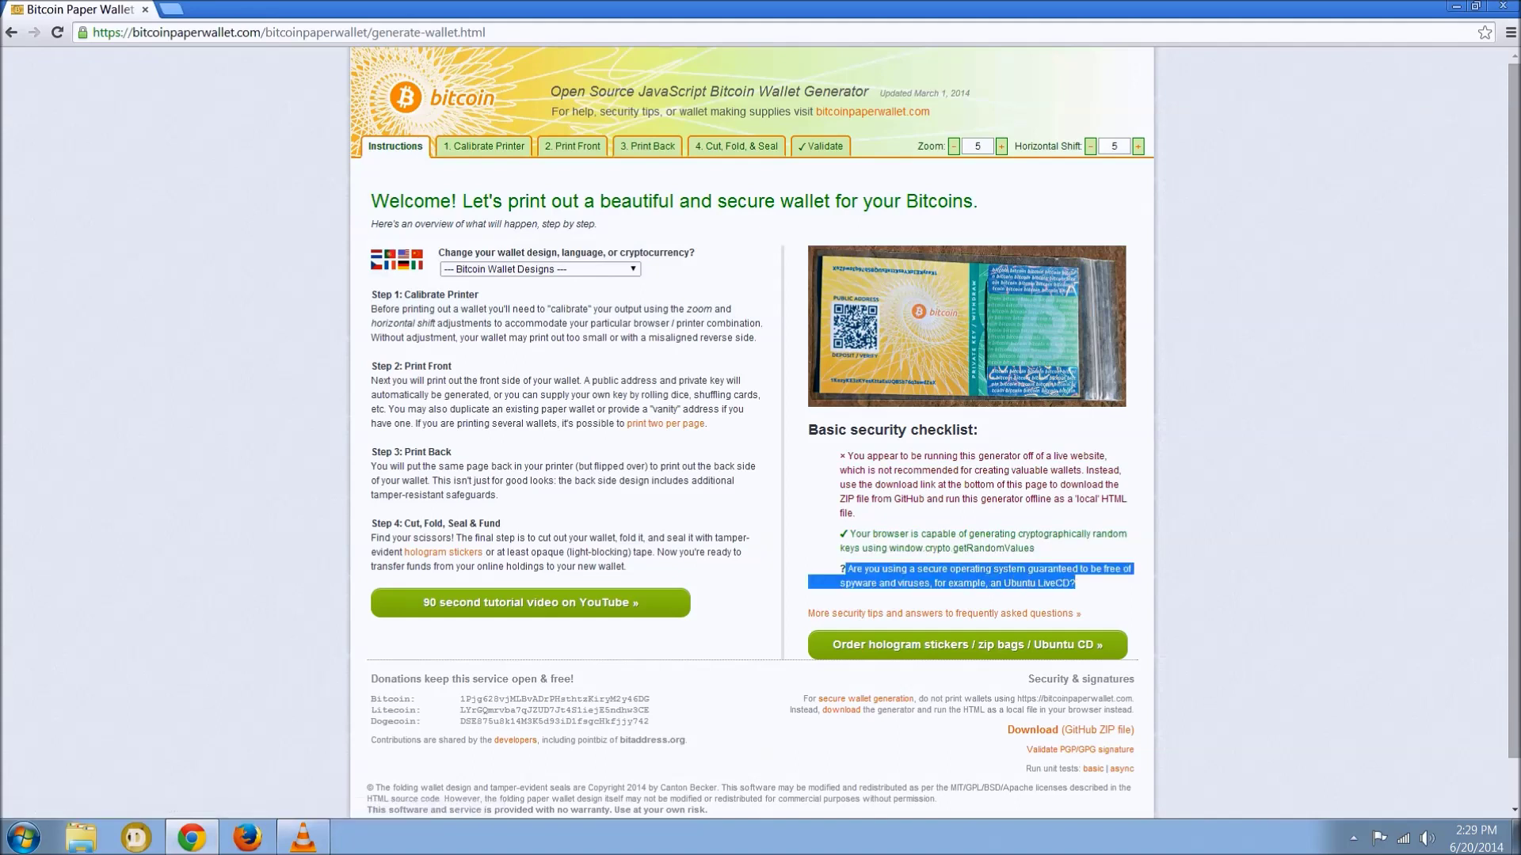
left_click(1075, 582)
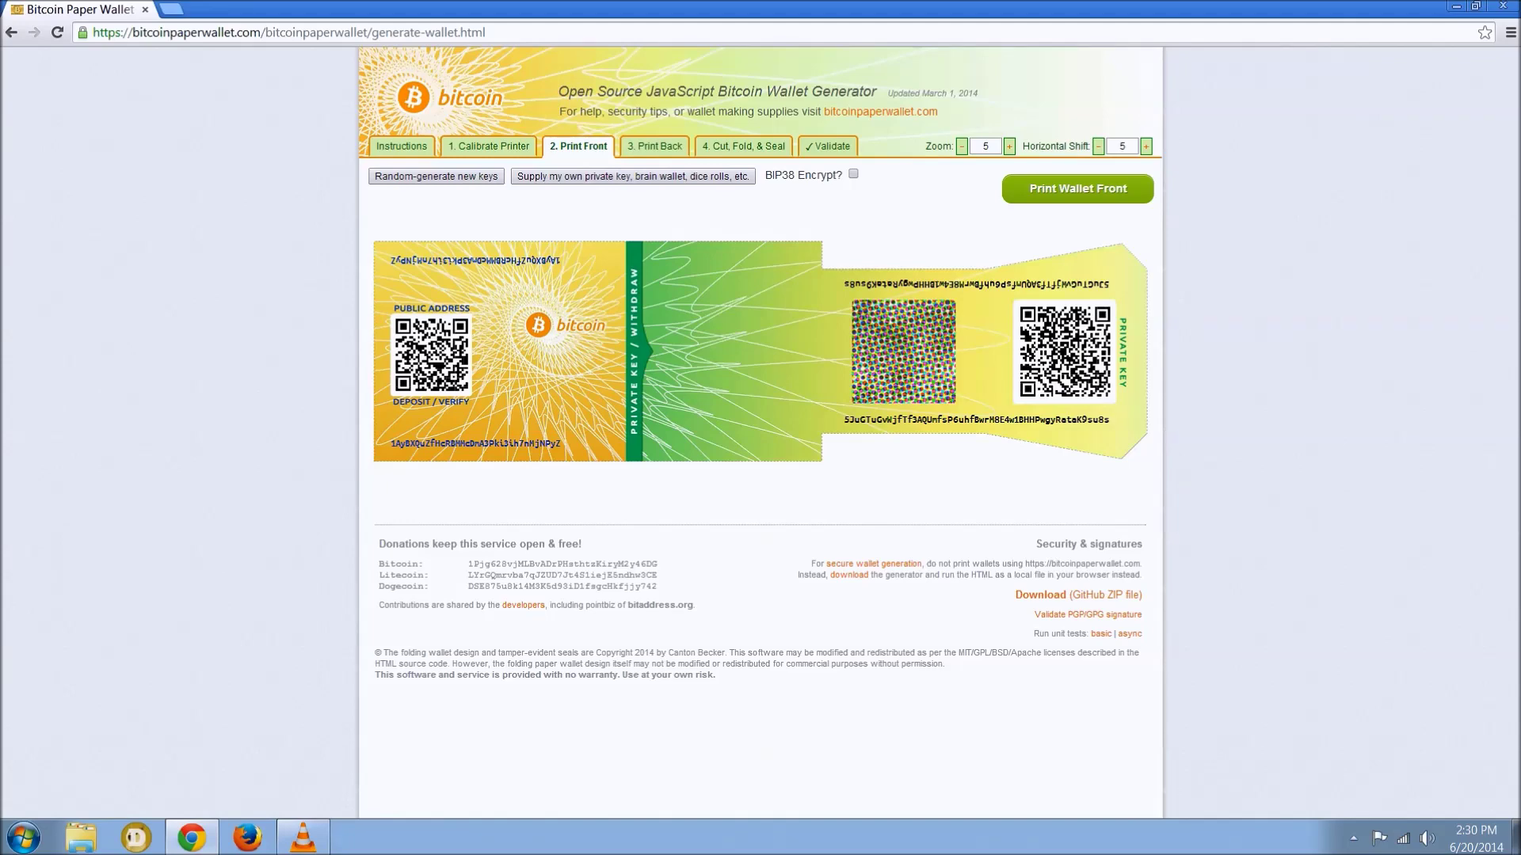
- Enable BIP38 encryption with a passphrase and select the resulting encrypted private key string
left_click(853, 174)
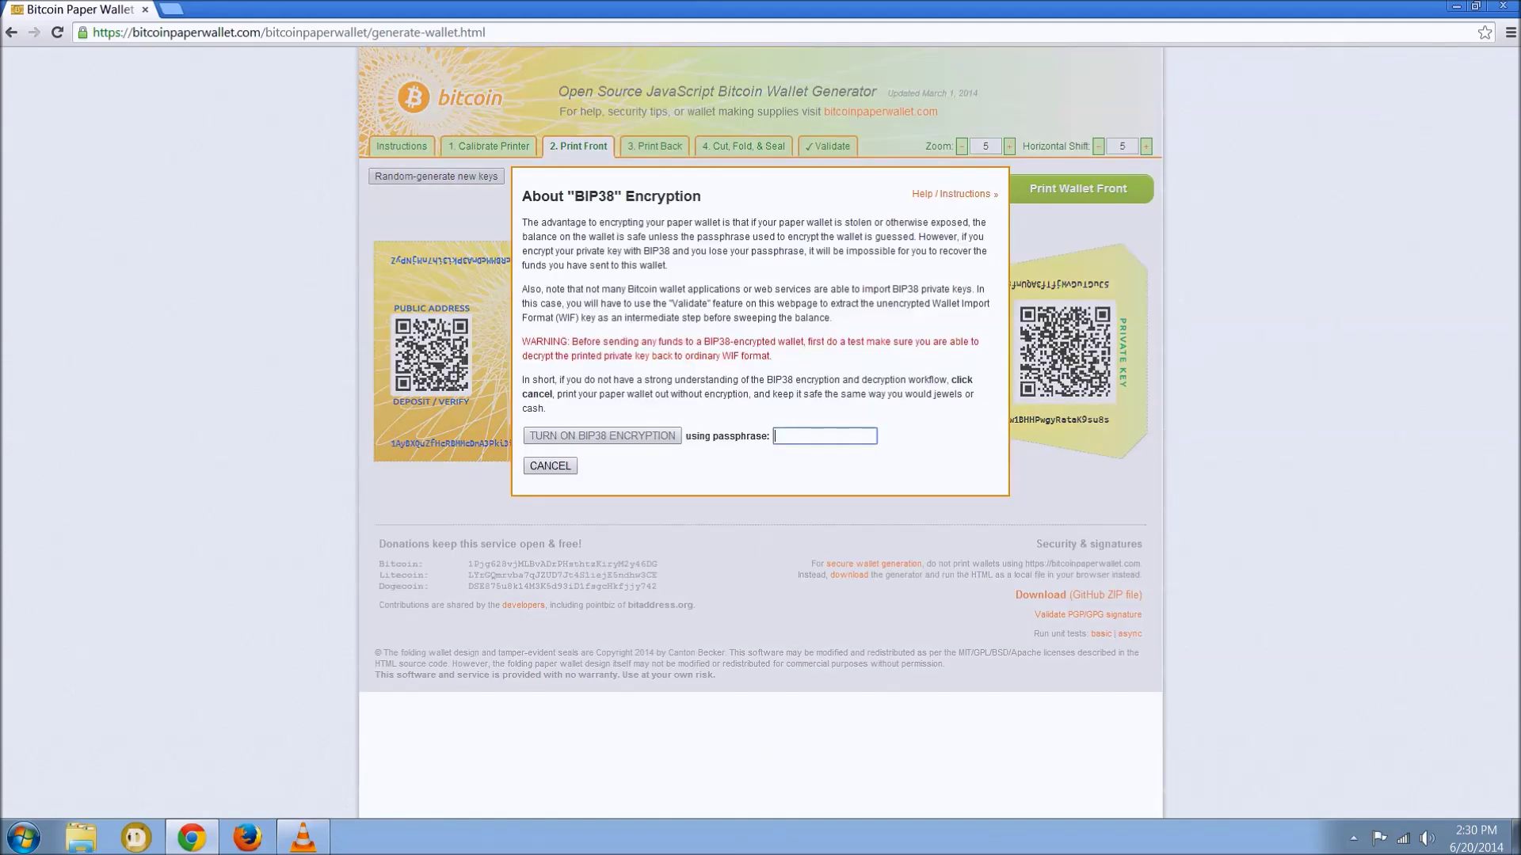
type("AlwaysEncryptYourWallet")
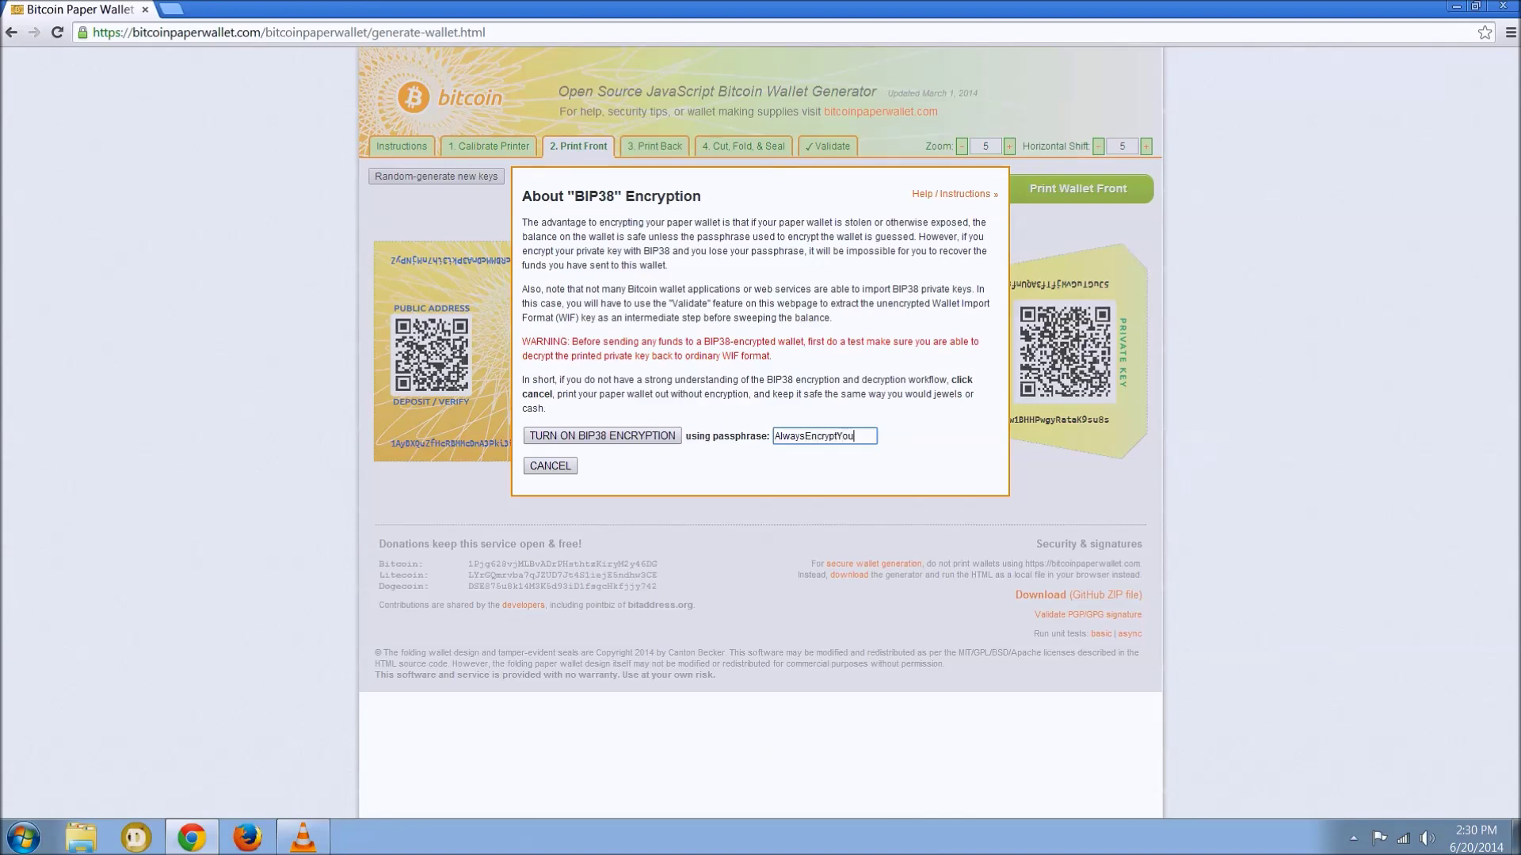
type("s")
key("Return")
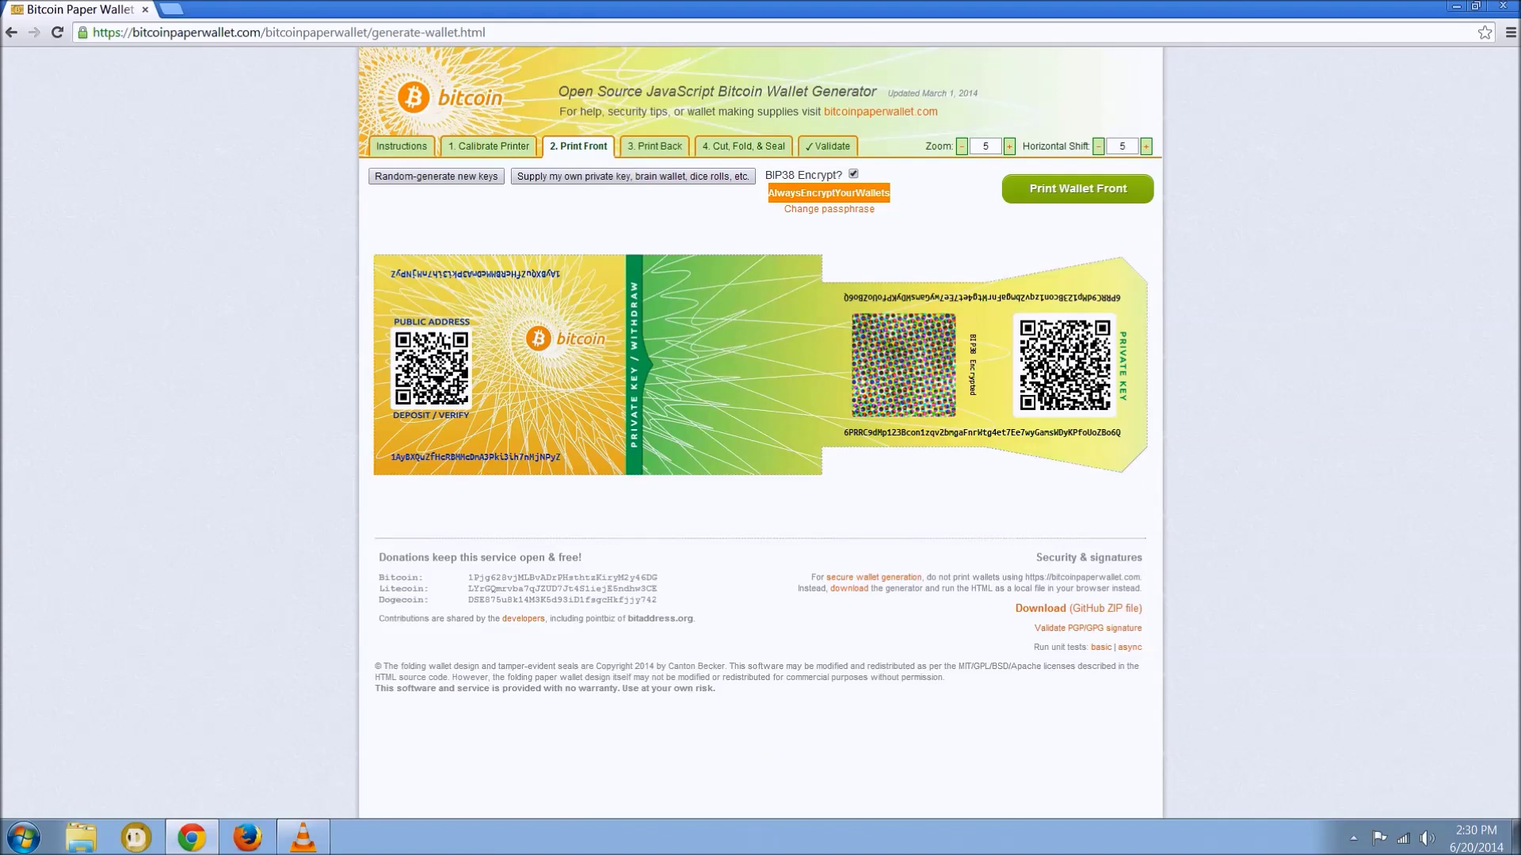
left_click_drag(390, 274, 844, 433)
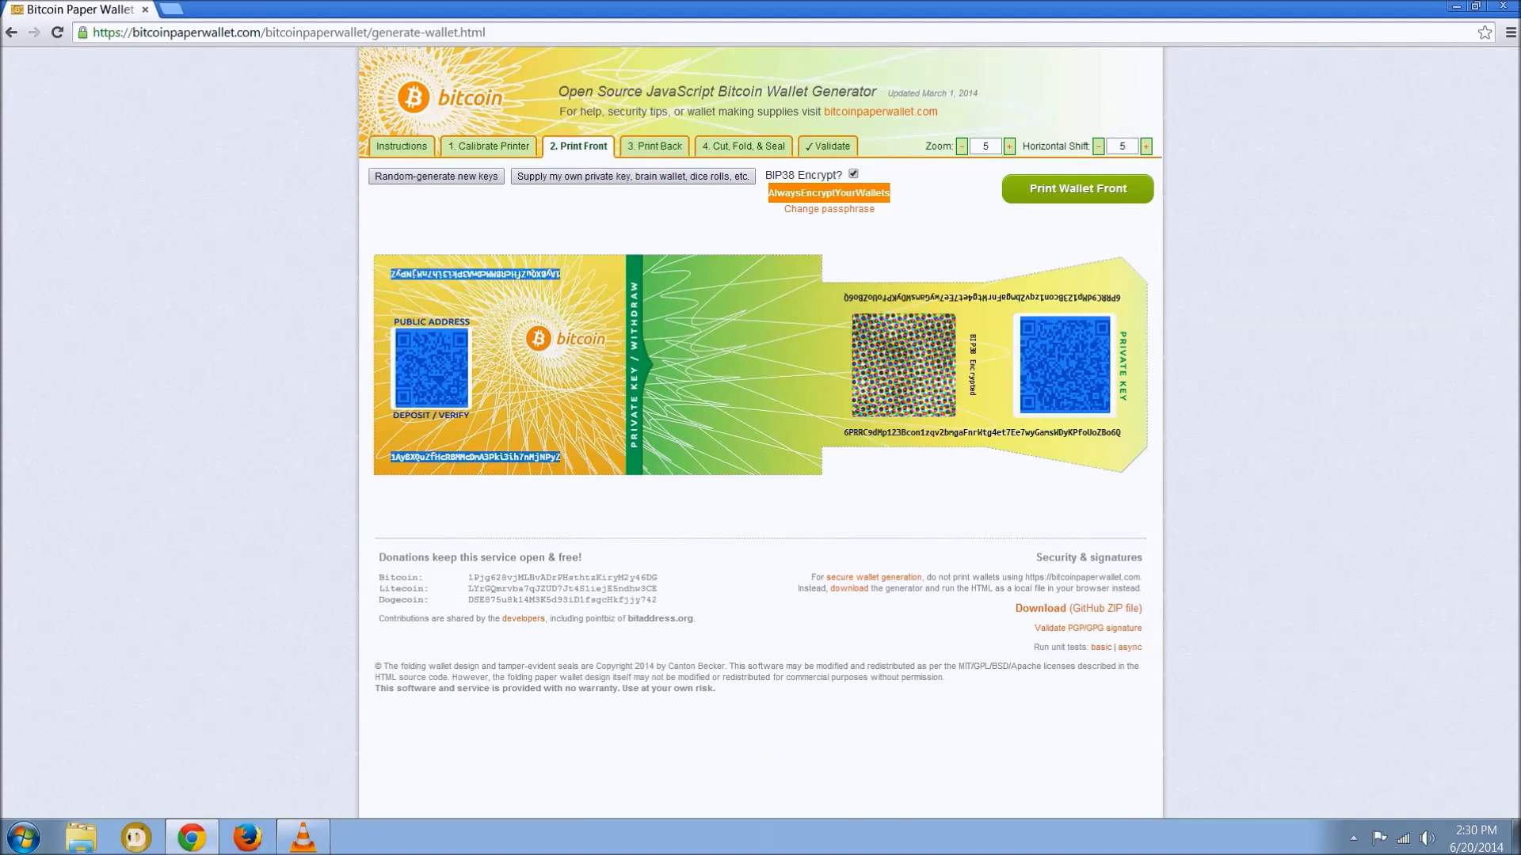
double_click(982, 432)
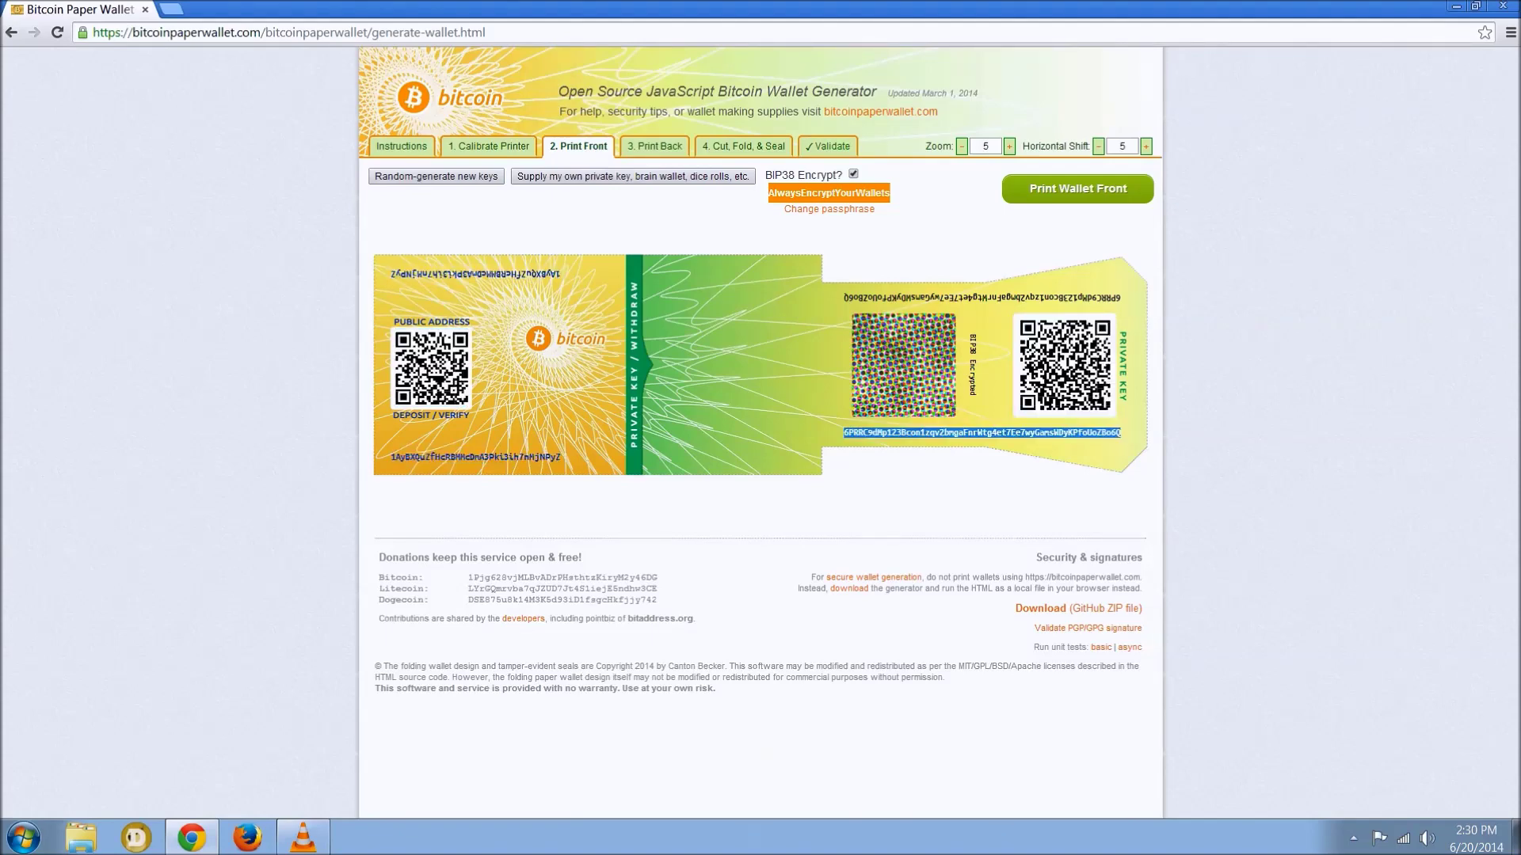
- Decrypt the BIP38 key on the Validate form using the pasted passphrase
left_click(827, 146)
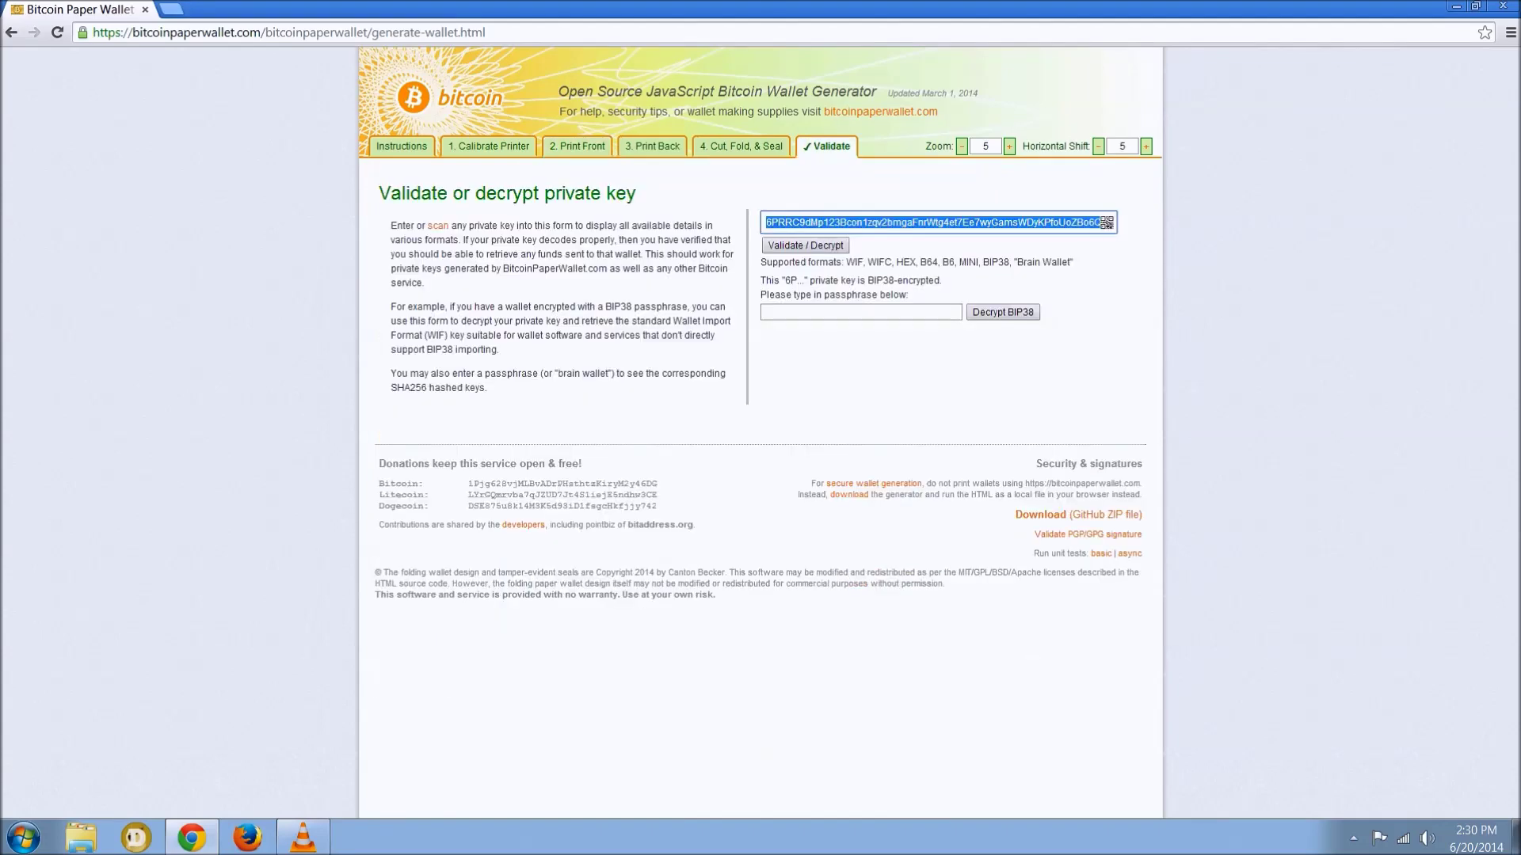
left_click(861, 312)
key("ctrl+v")
key("Return")
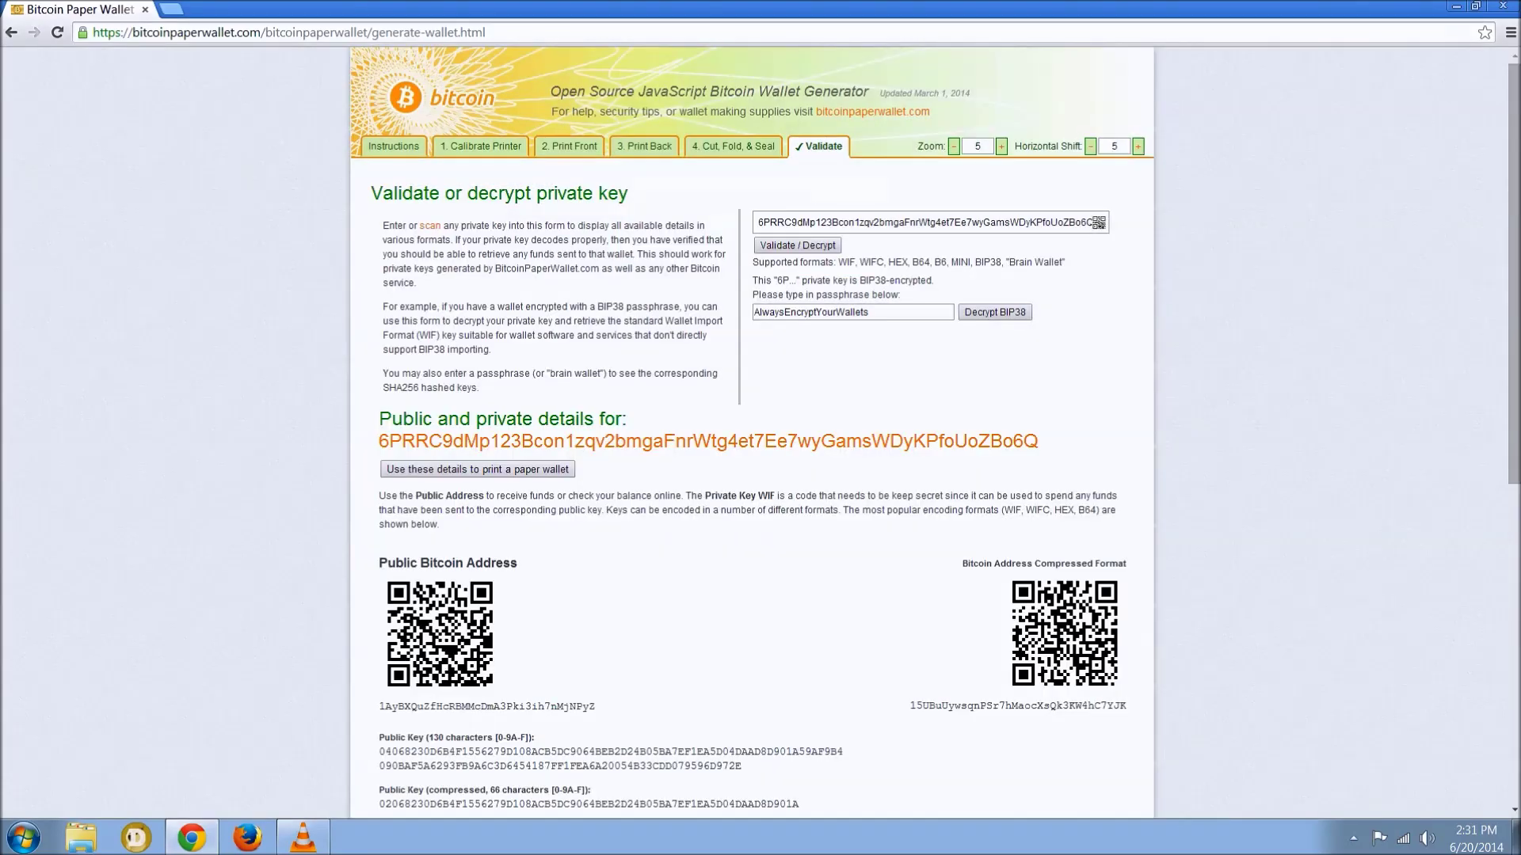
- Select the decrypted Private Key WIF string in the validation details
scroll(752, 436, "down", 4)
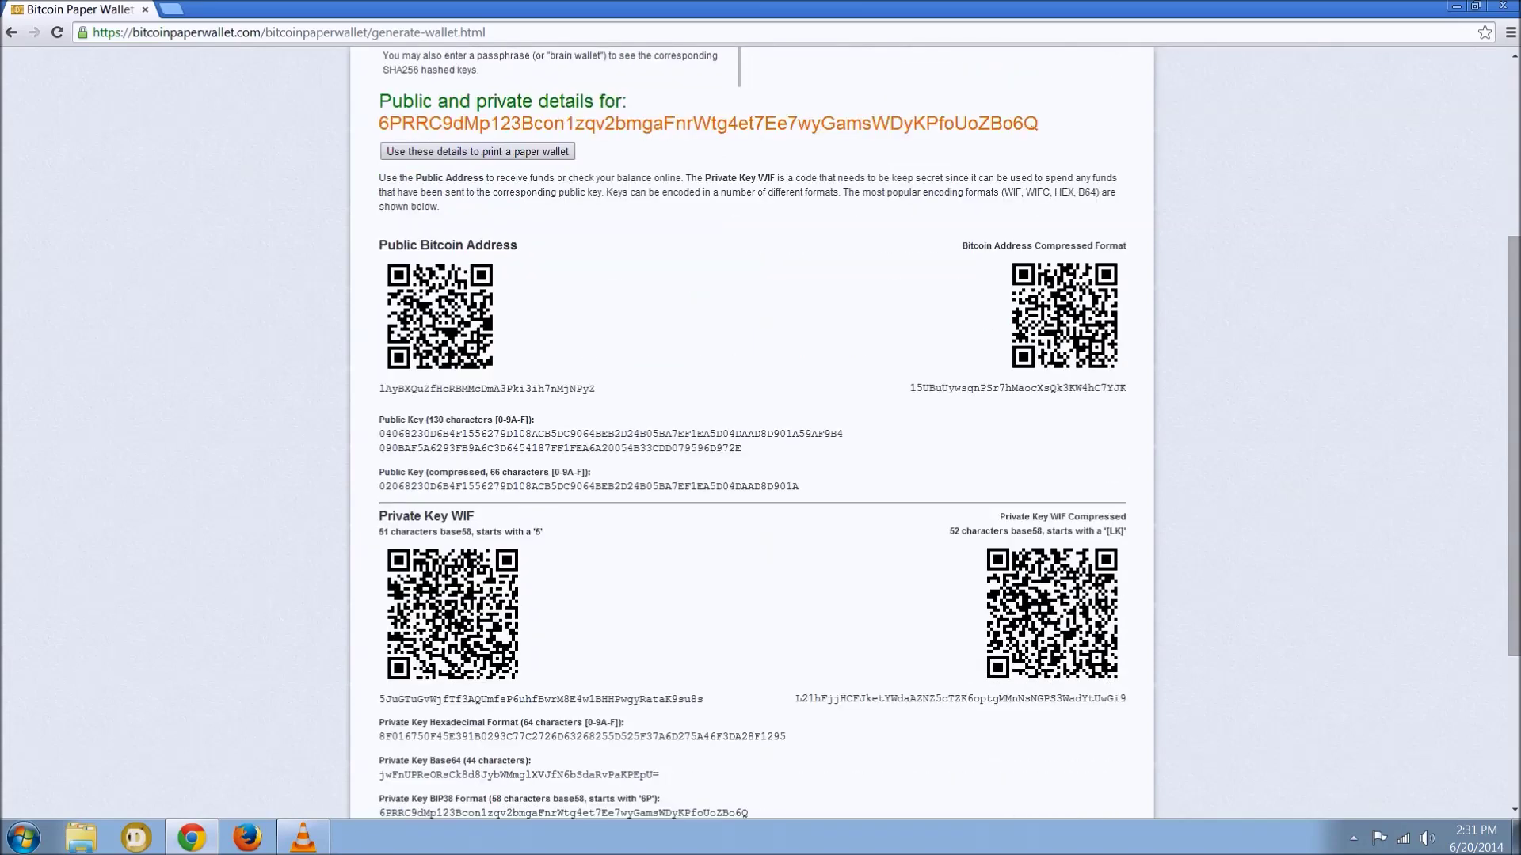
scroll(753, 435, "down", 1)
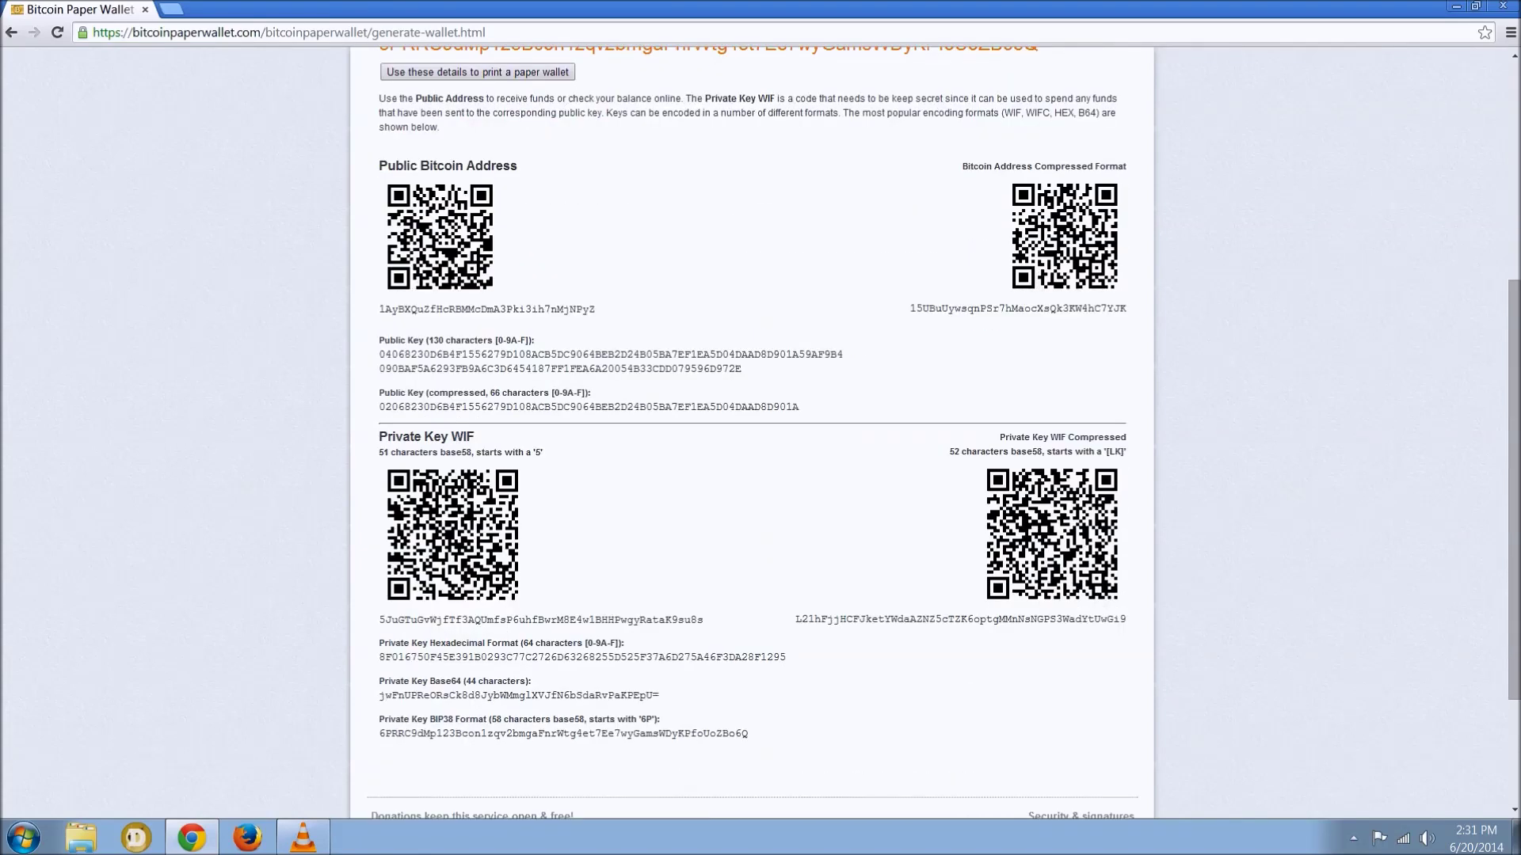
left_click_drag(380, 619, 703, 619)
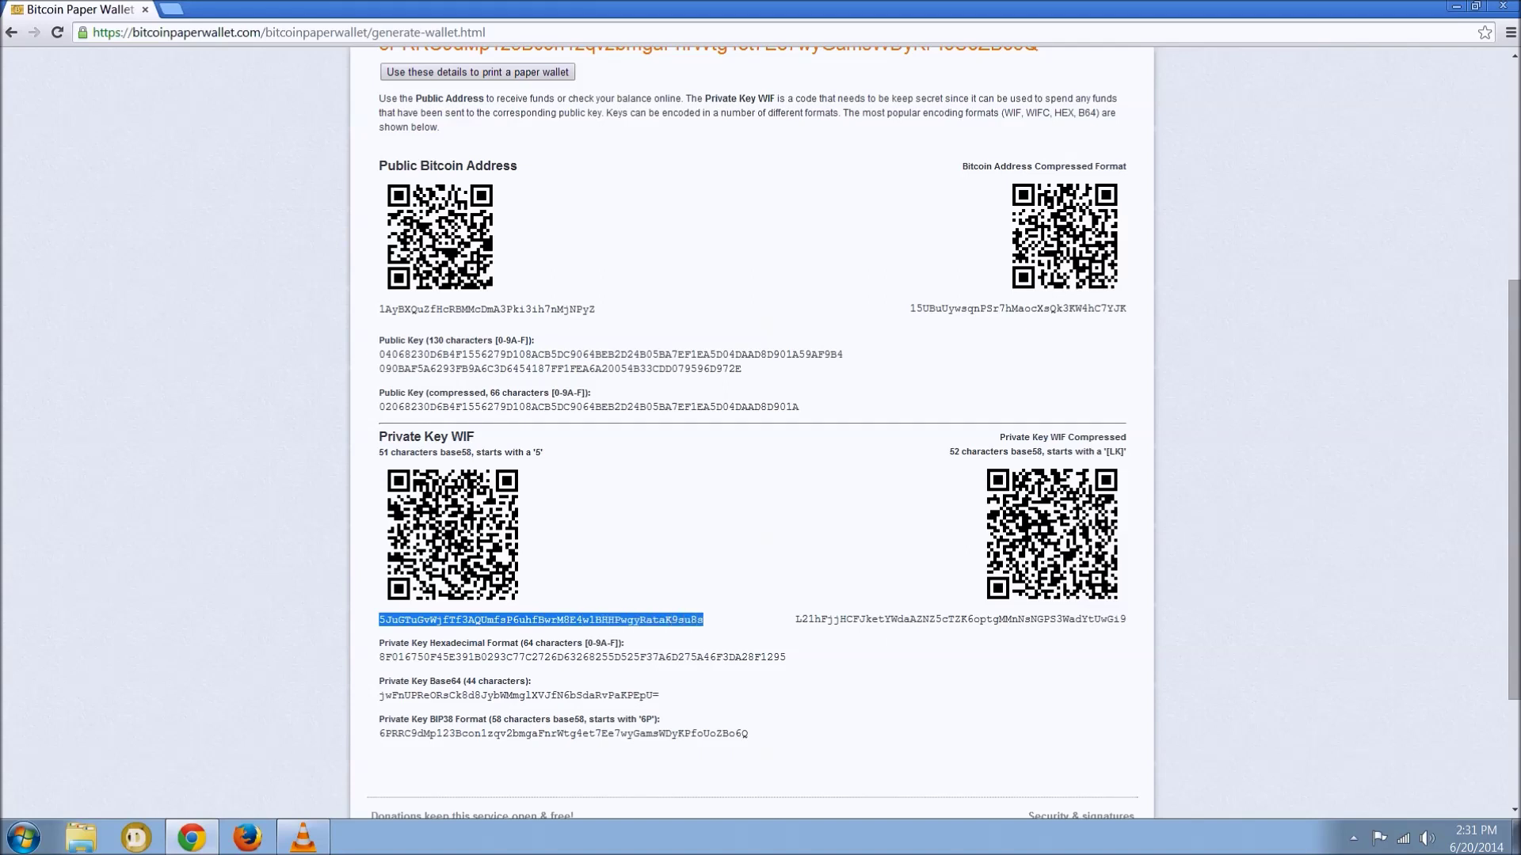
left_click_drag(703, 620, 379, 619)
scroll(753, 436, "up", 4)
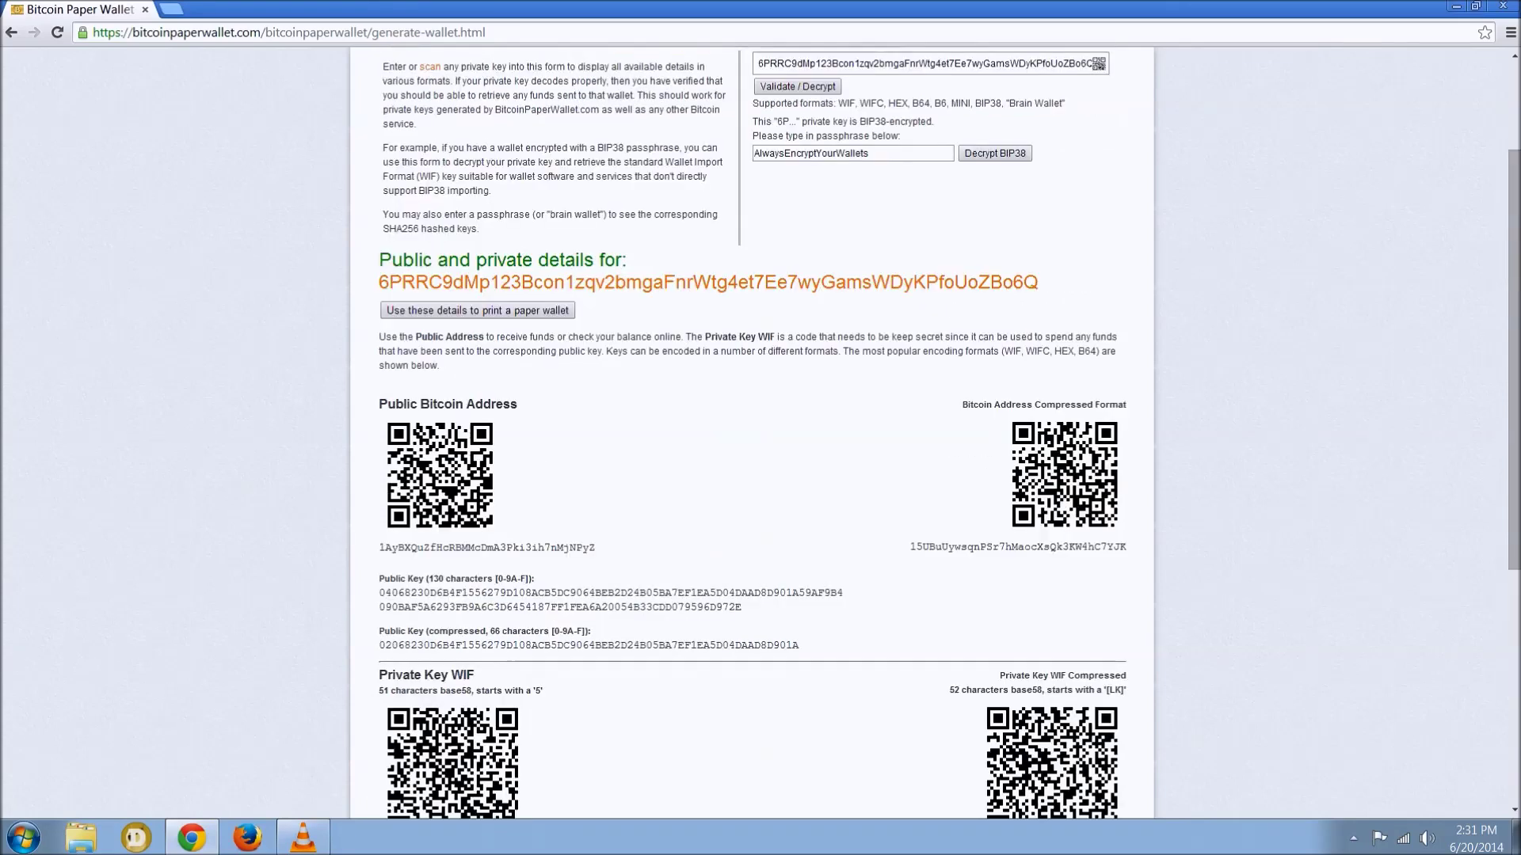
scroll(753, 436, "up", 1)
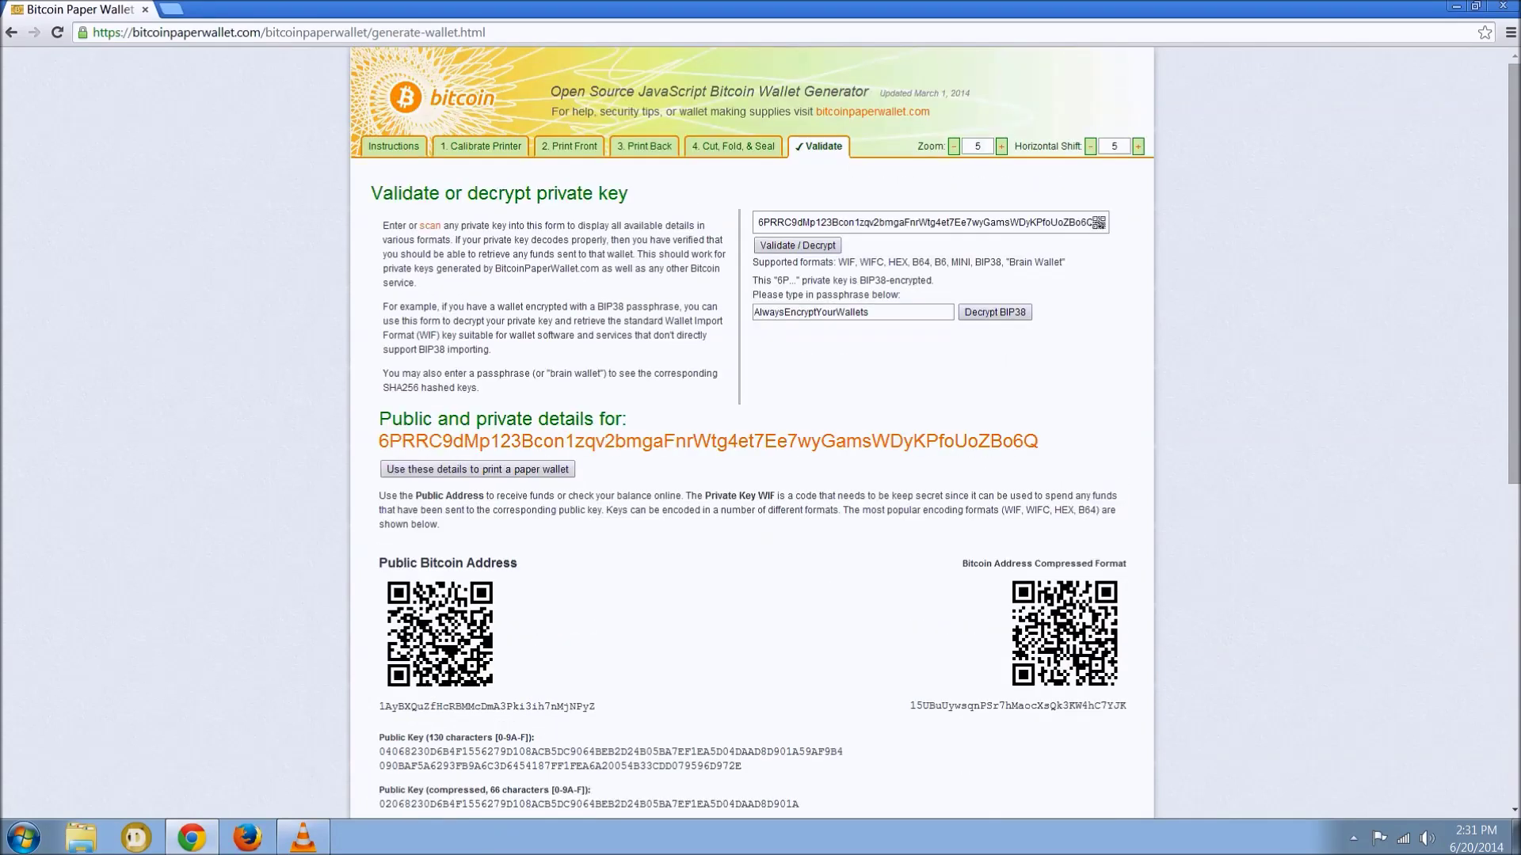
left_click(569, 146)
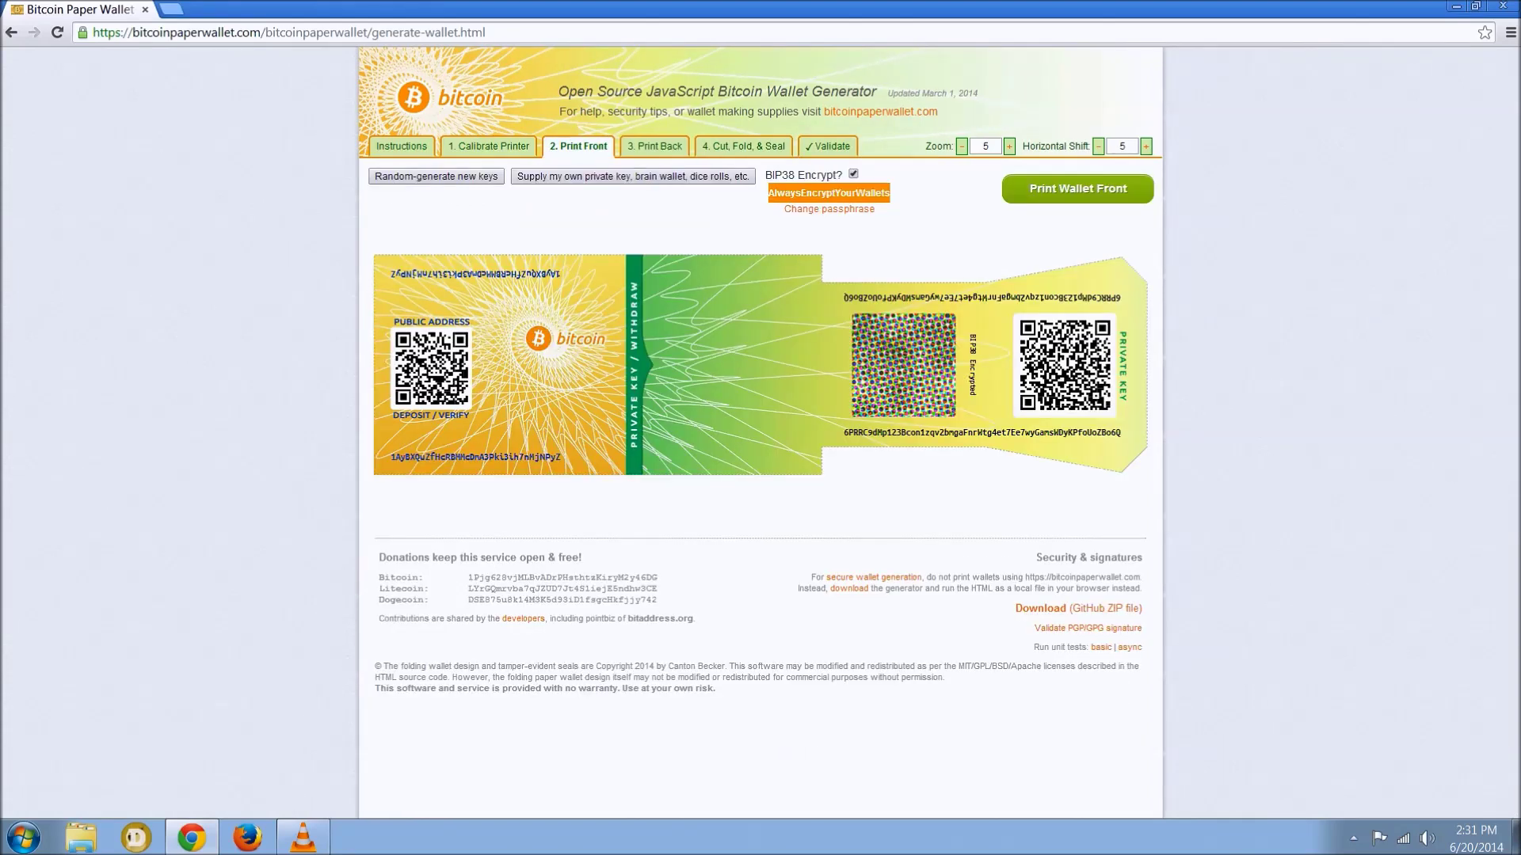
left_click(853, 173)
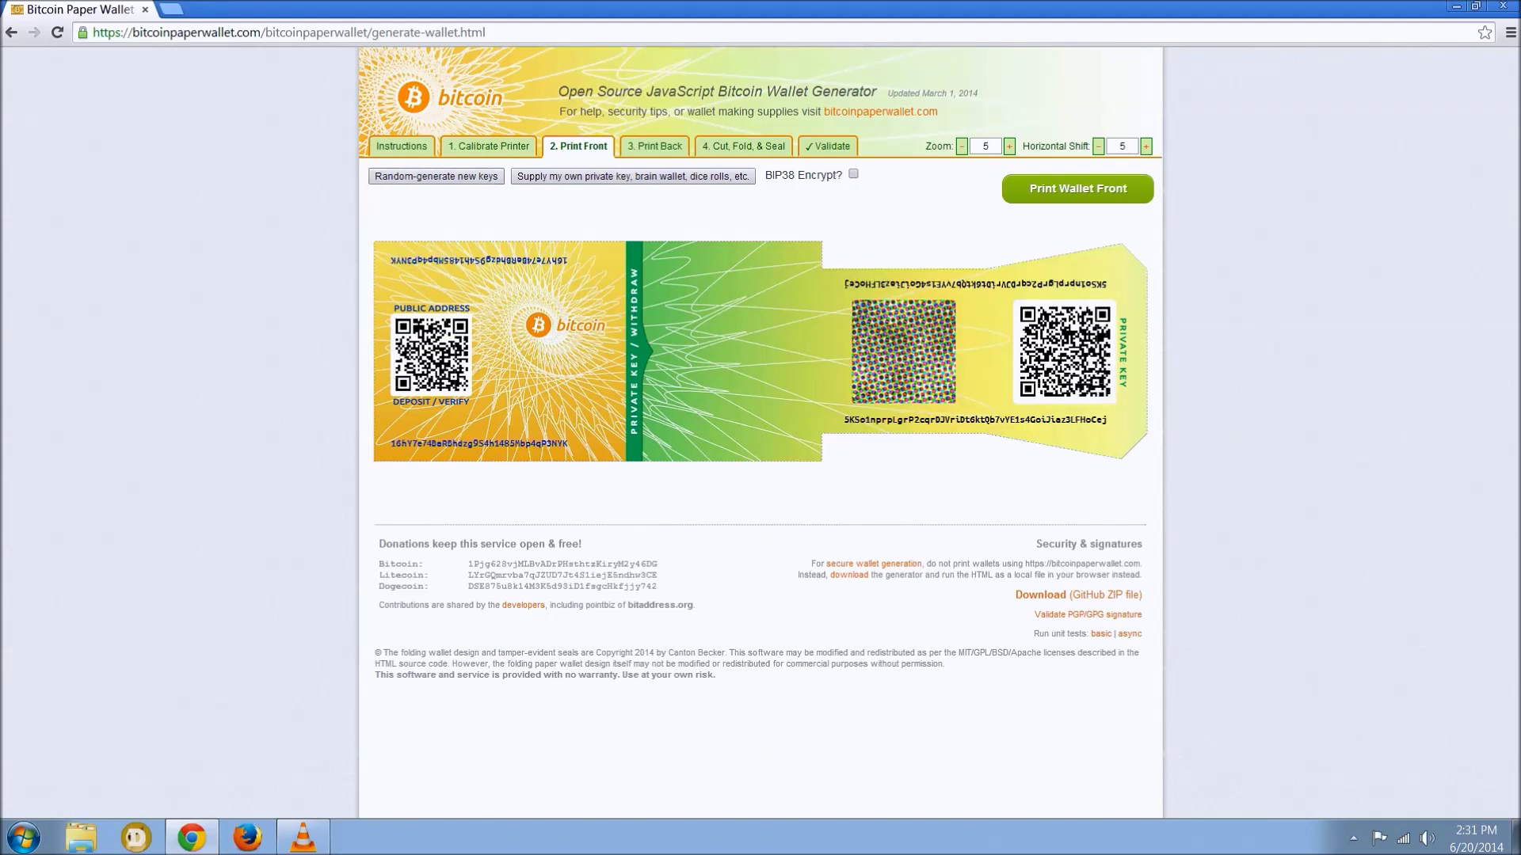
key("ctrl+t")
type("www")
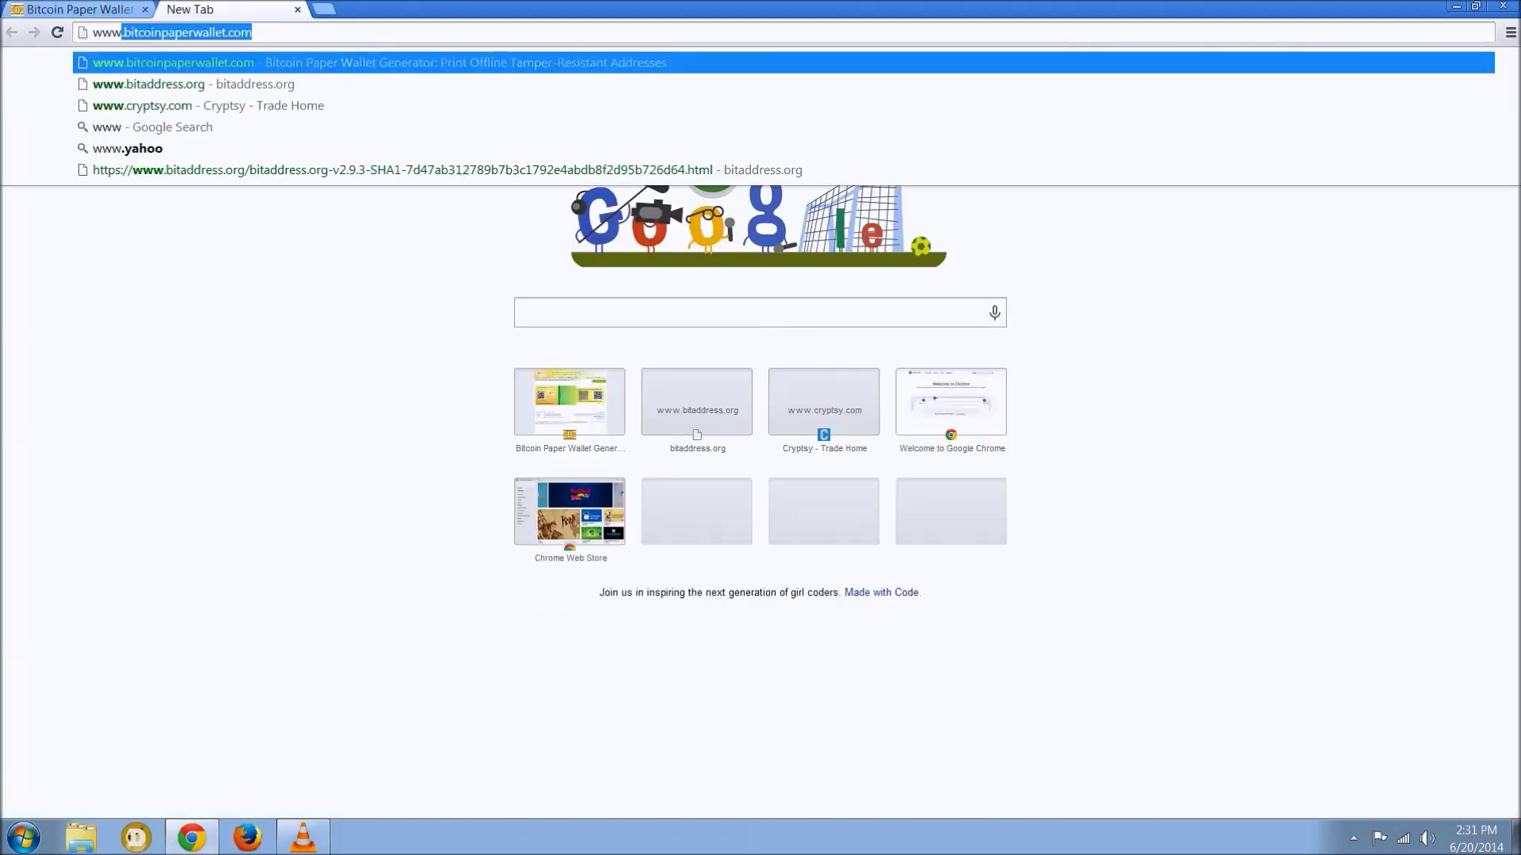
type(".bitaddress.org")
key("Return")
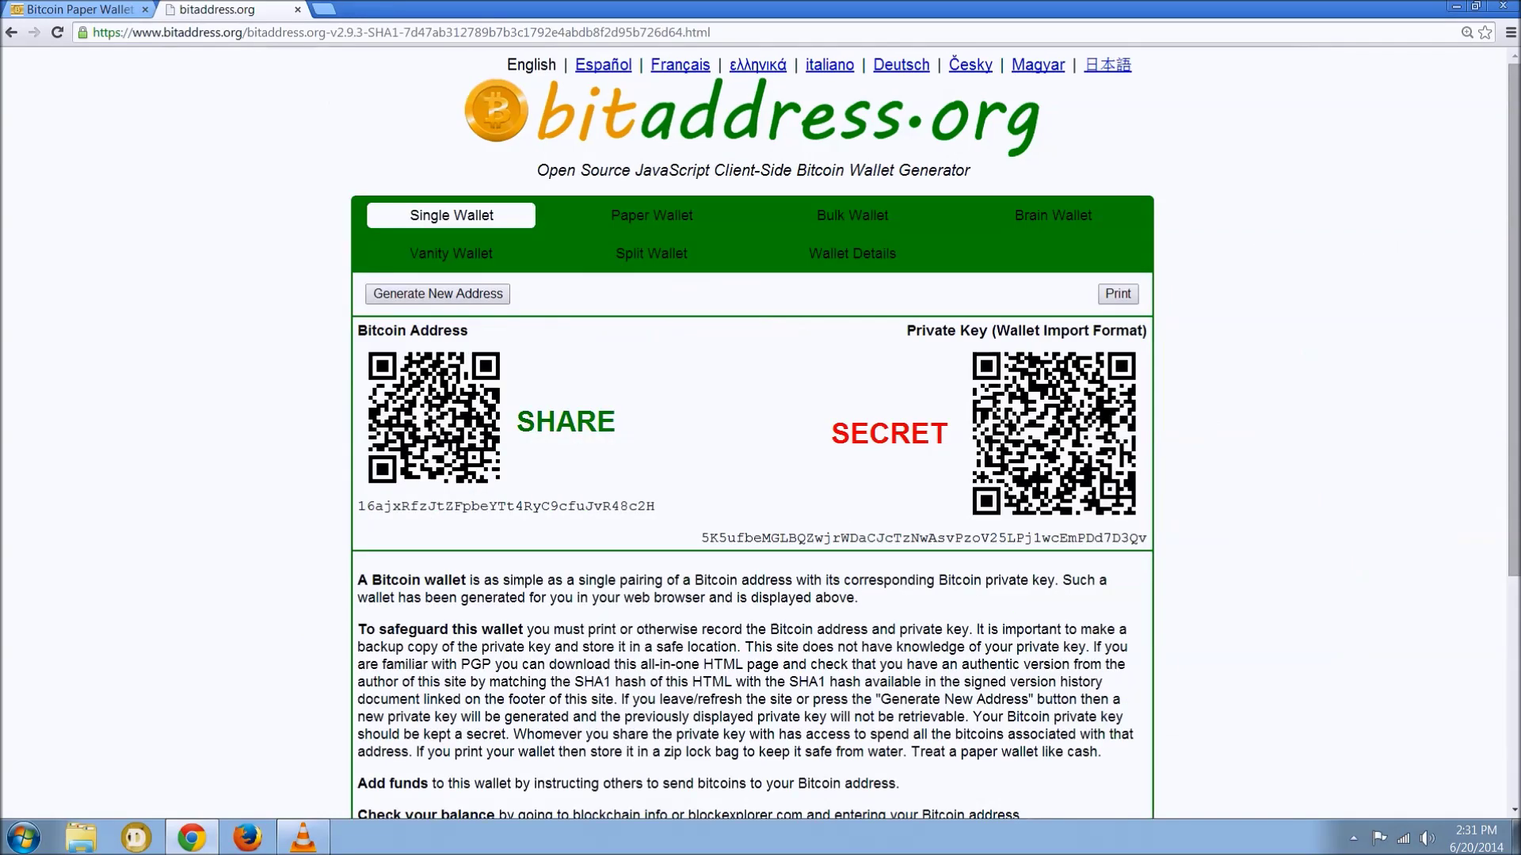
- Generate a fresh single Bitcoin address and private key twice
scroll(752, 436, "down", 1)
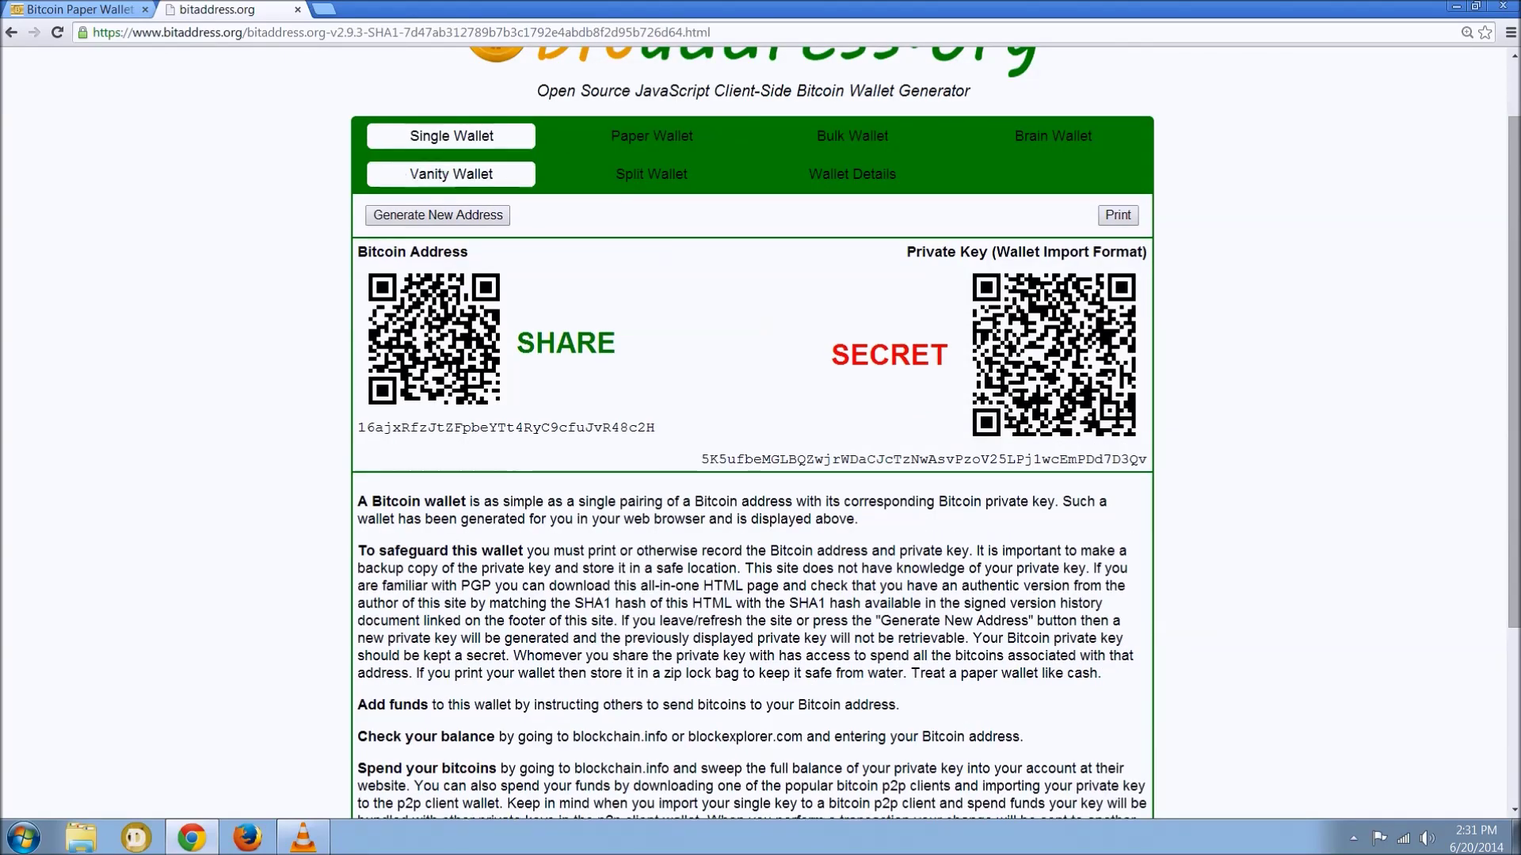
left_click(437, 214)
left_click(438, 214)
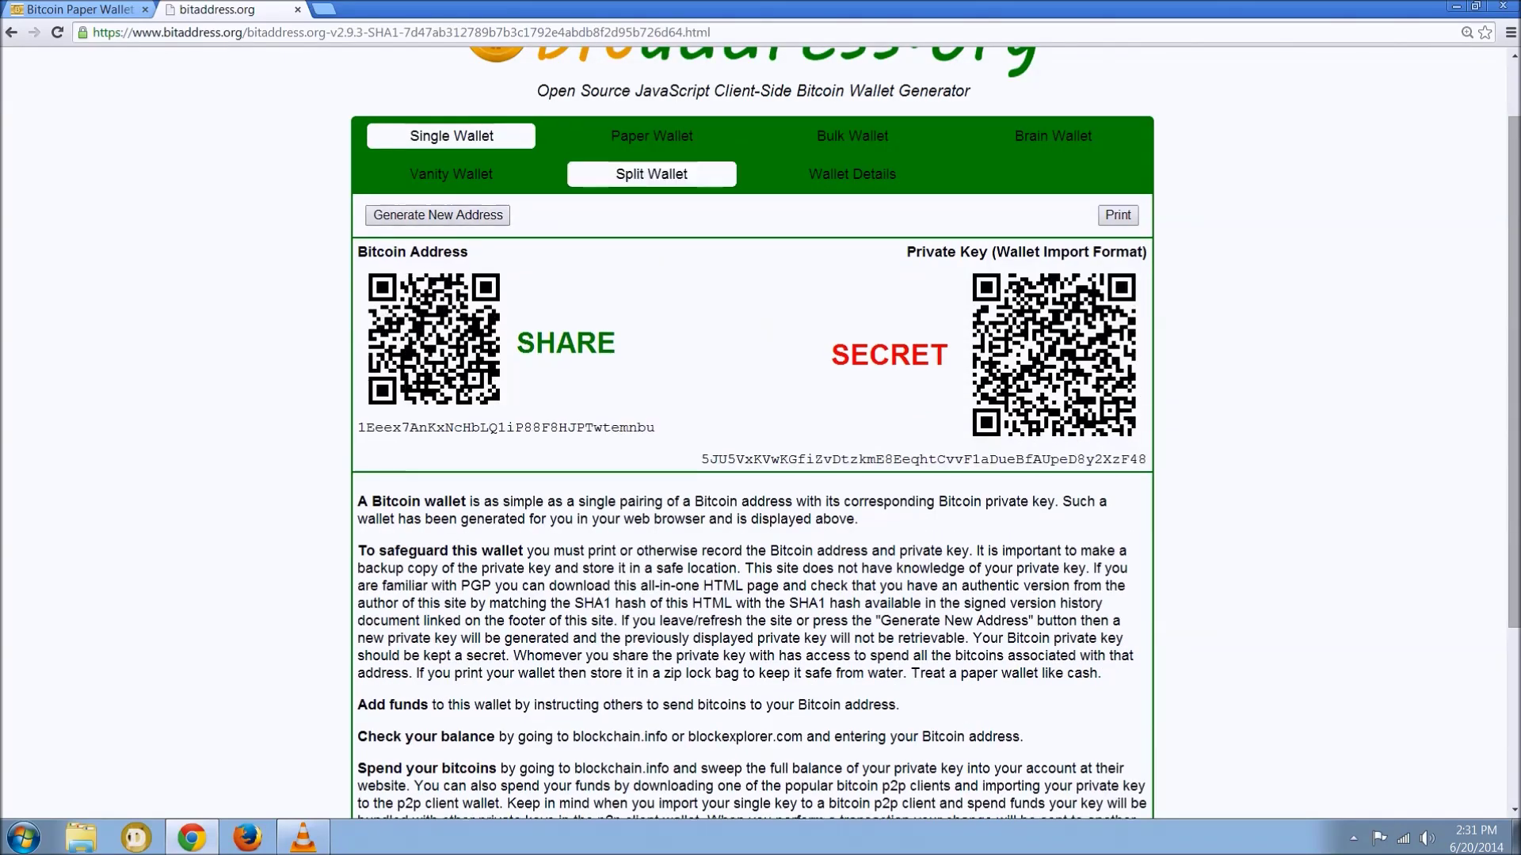
- On the Paper Wallet tab, set 25 addresses to generate and hide the artwork
left_click(651, 136)
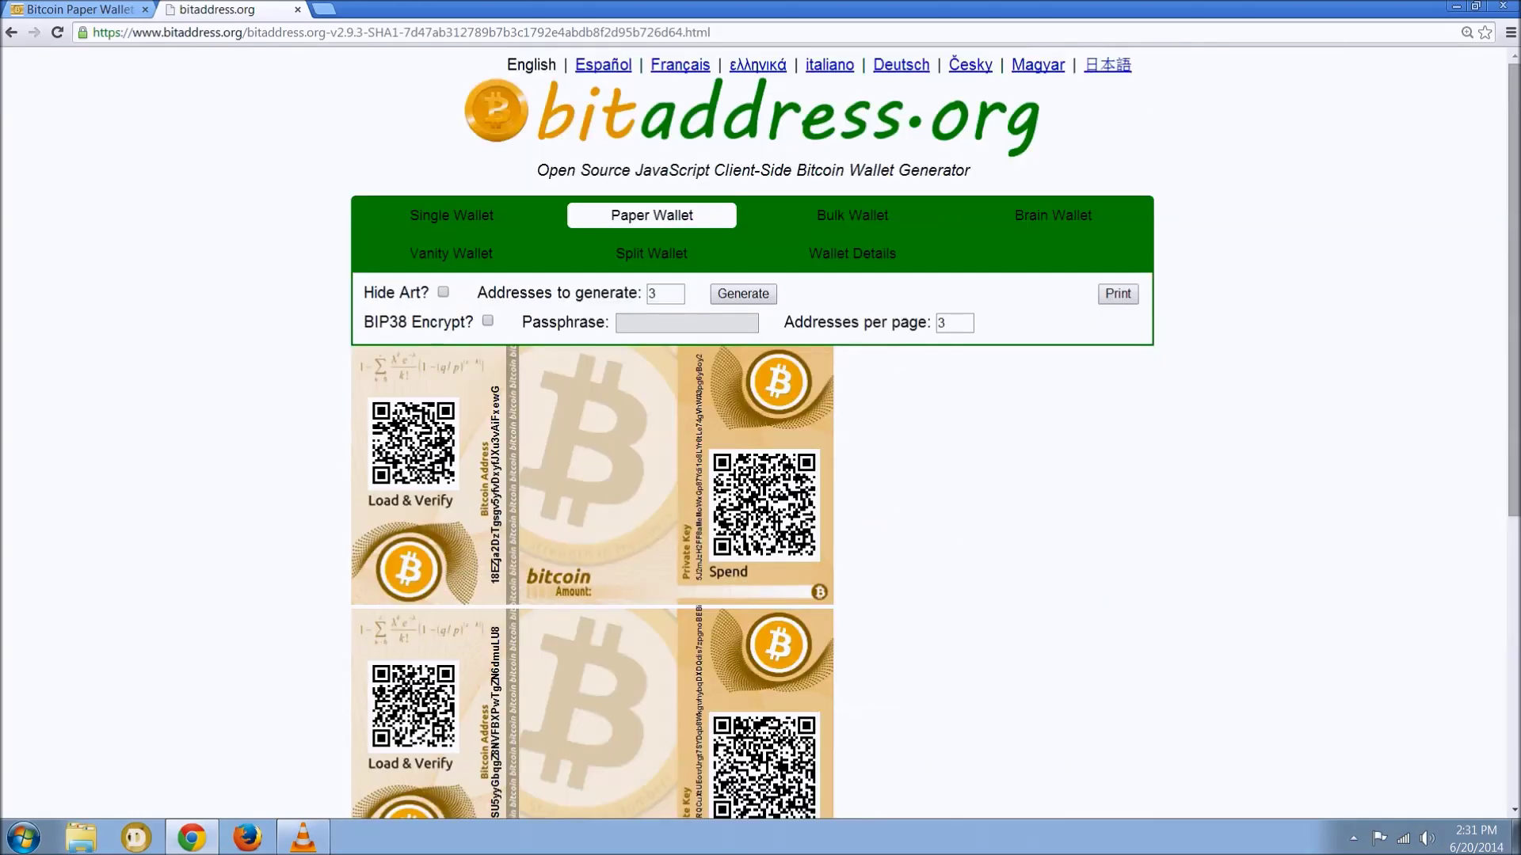
double_click(652, 294)
type("25")
key("Return")
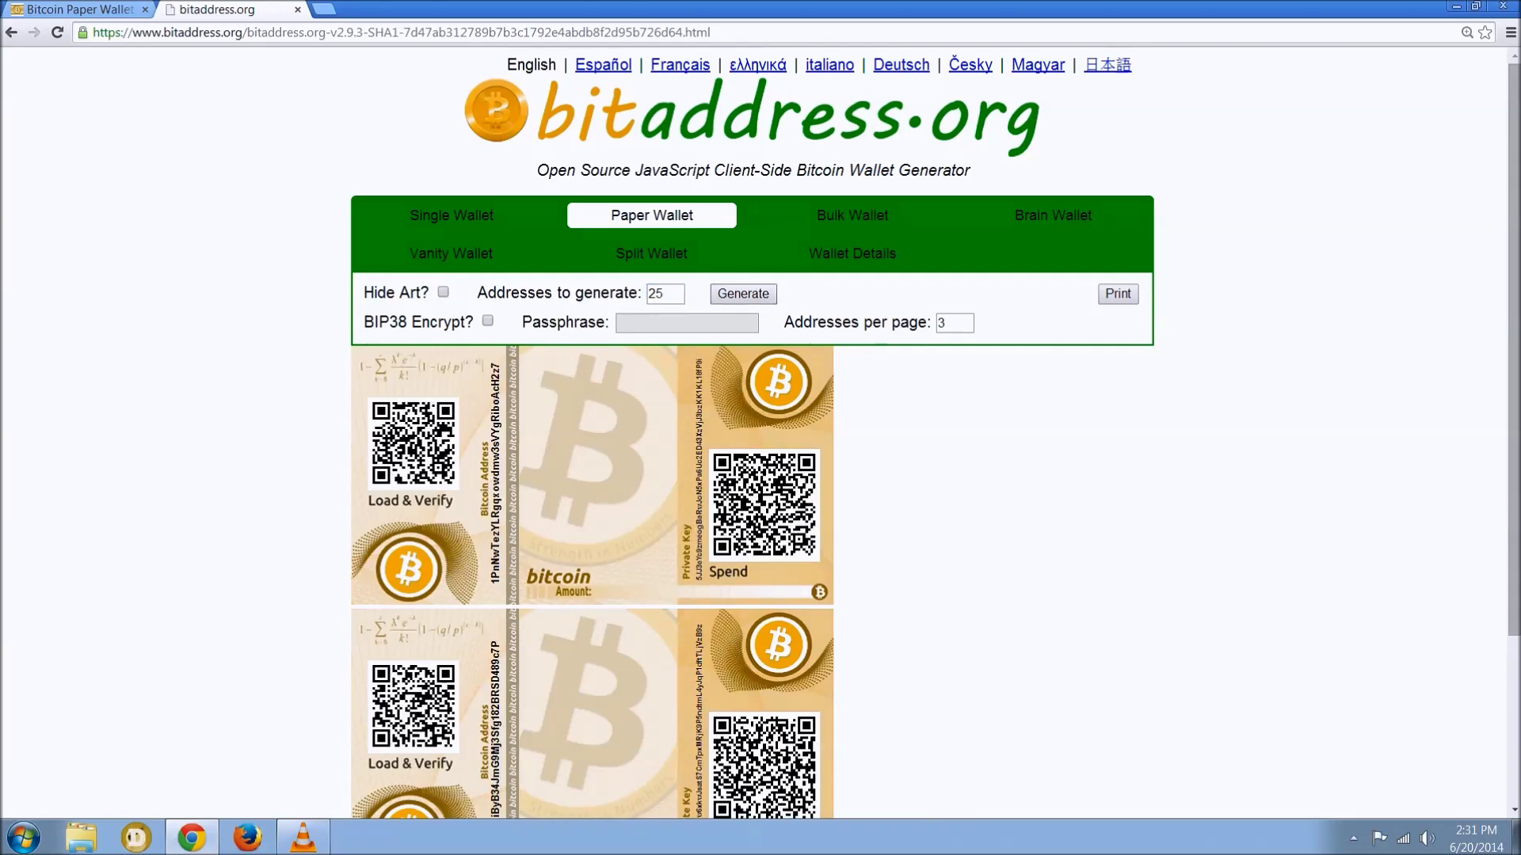
left_click(442, 293)
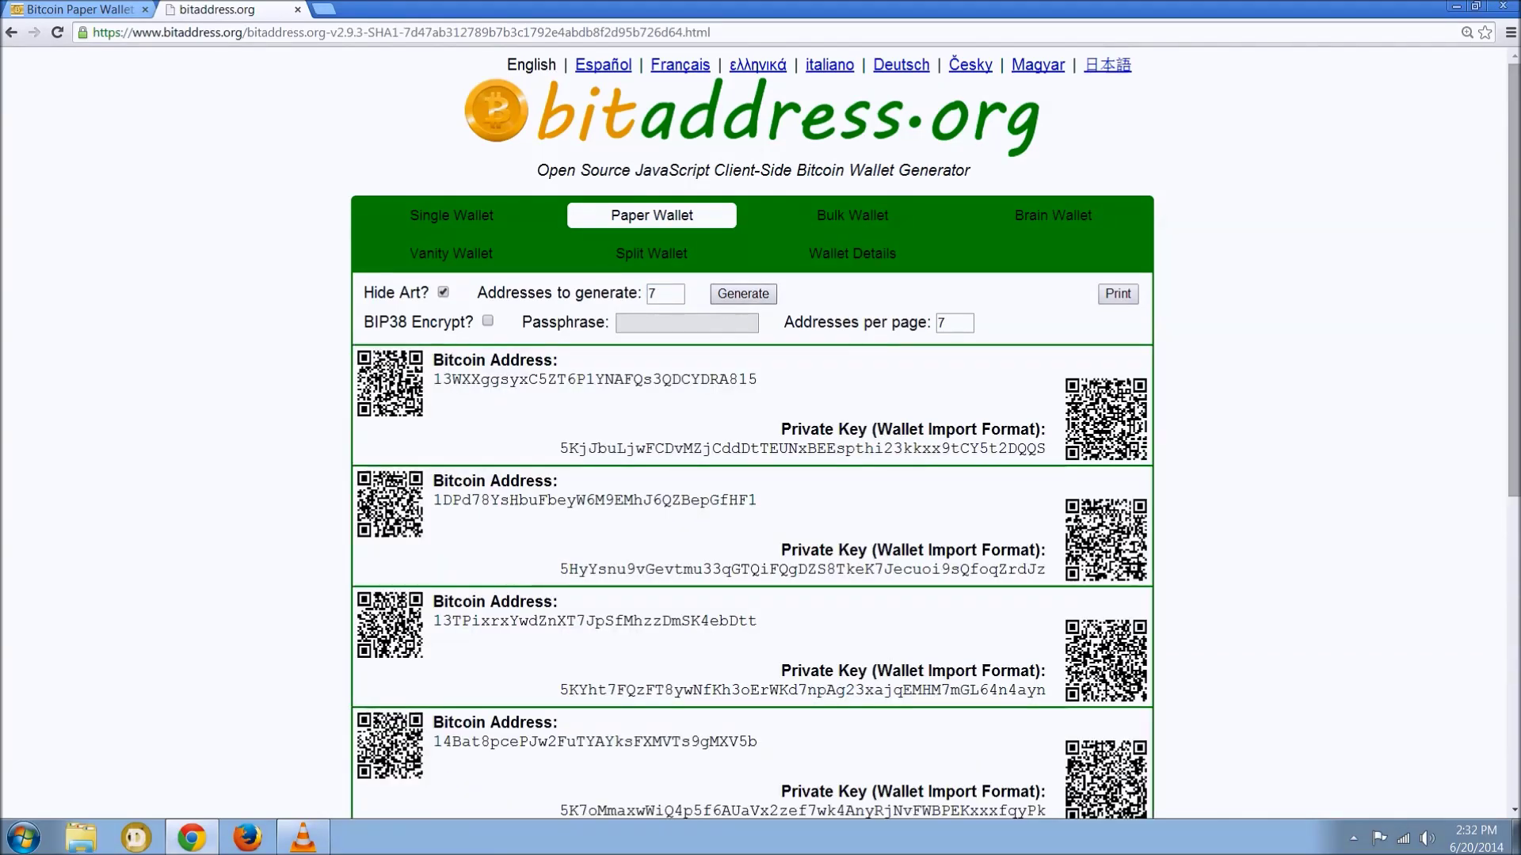
- Tick BIP38 Encrypt for the paper wallet private keys
scroll(752, 428, "down", 7)
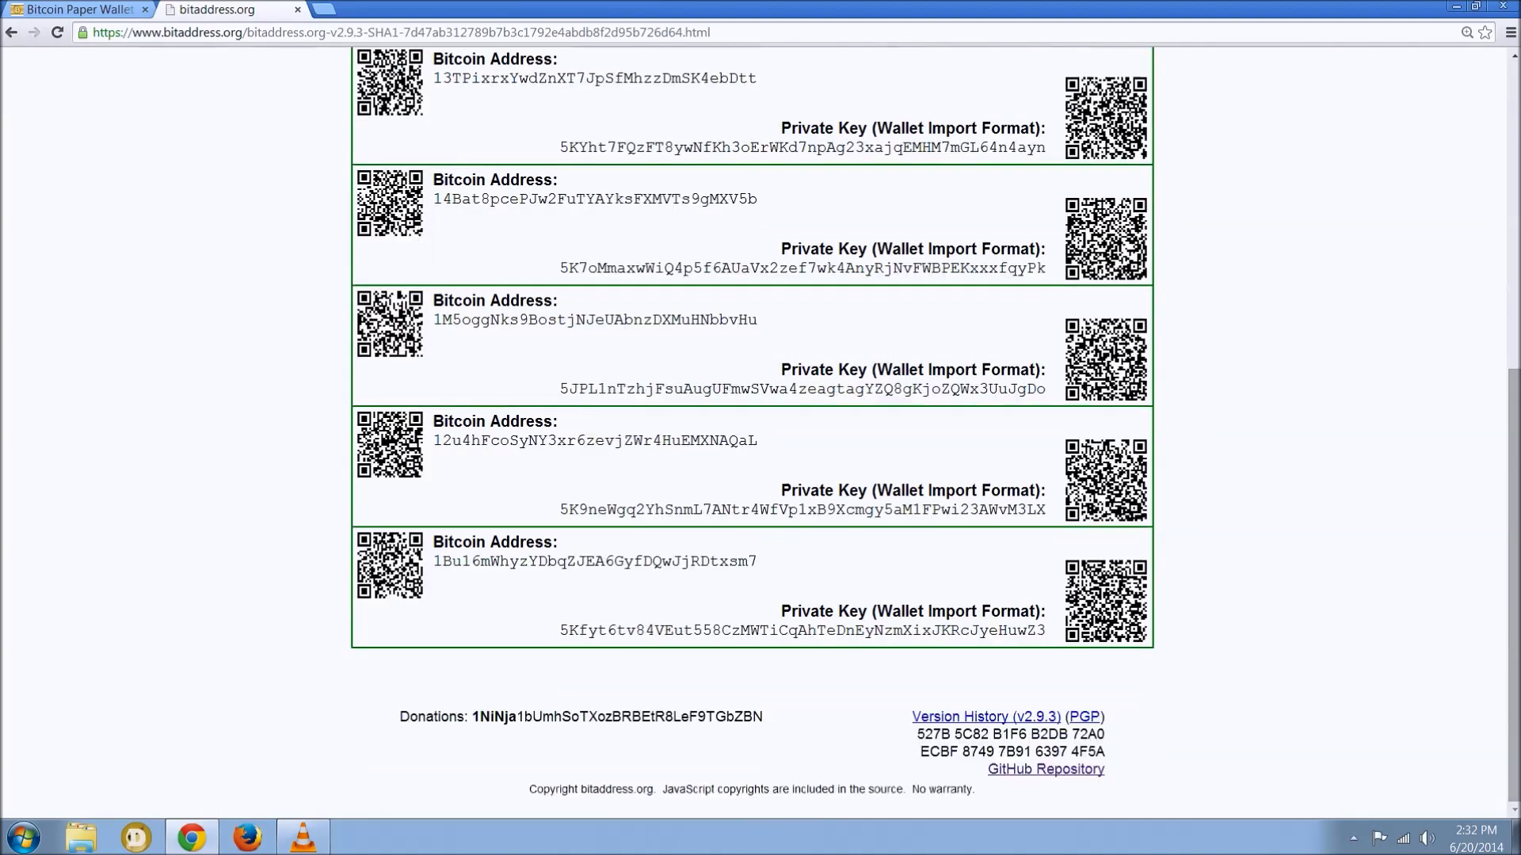
scroll(753, 428, "up", 7)
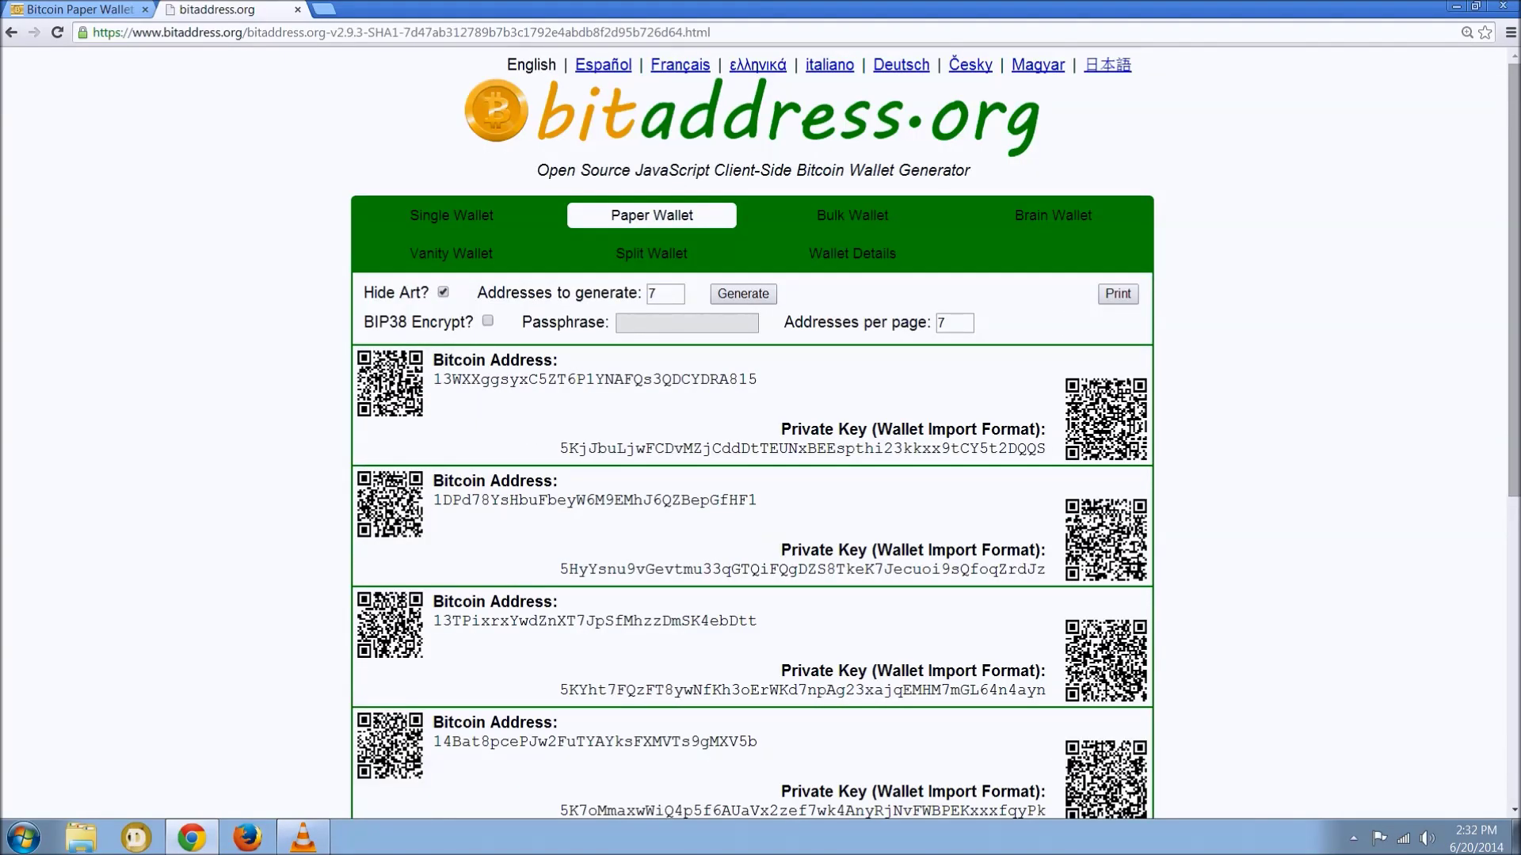
left_click(487, 321)
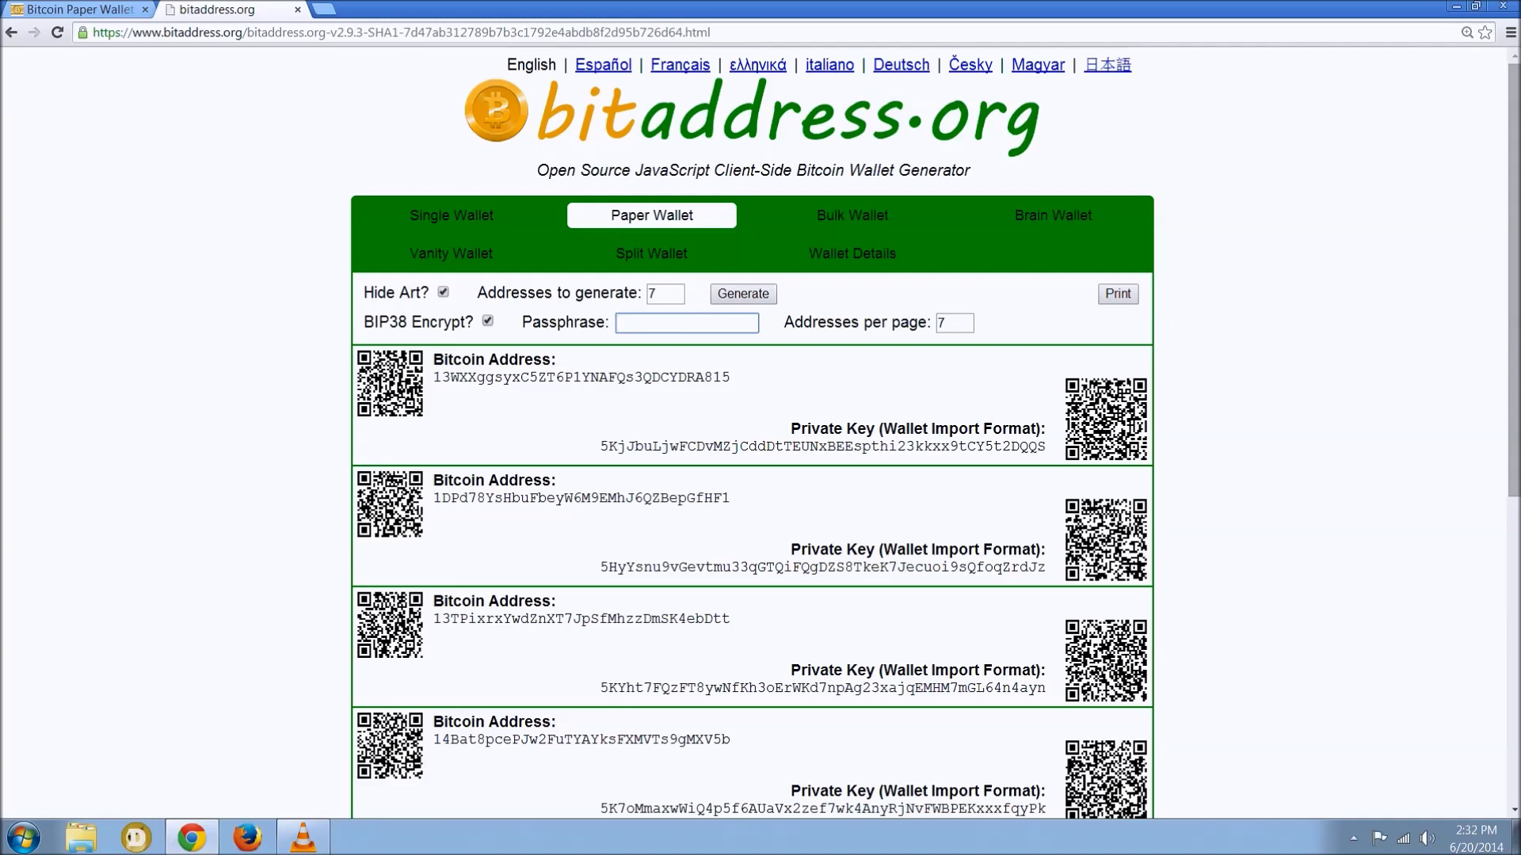
- Enter a passphrase and regenerate the paper wallets with BIP38-encrypted private keys
type("SeriouslyEncryptYourWallets")
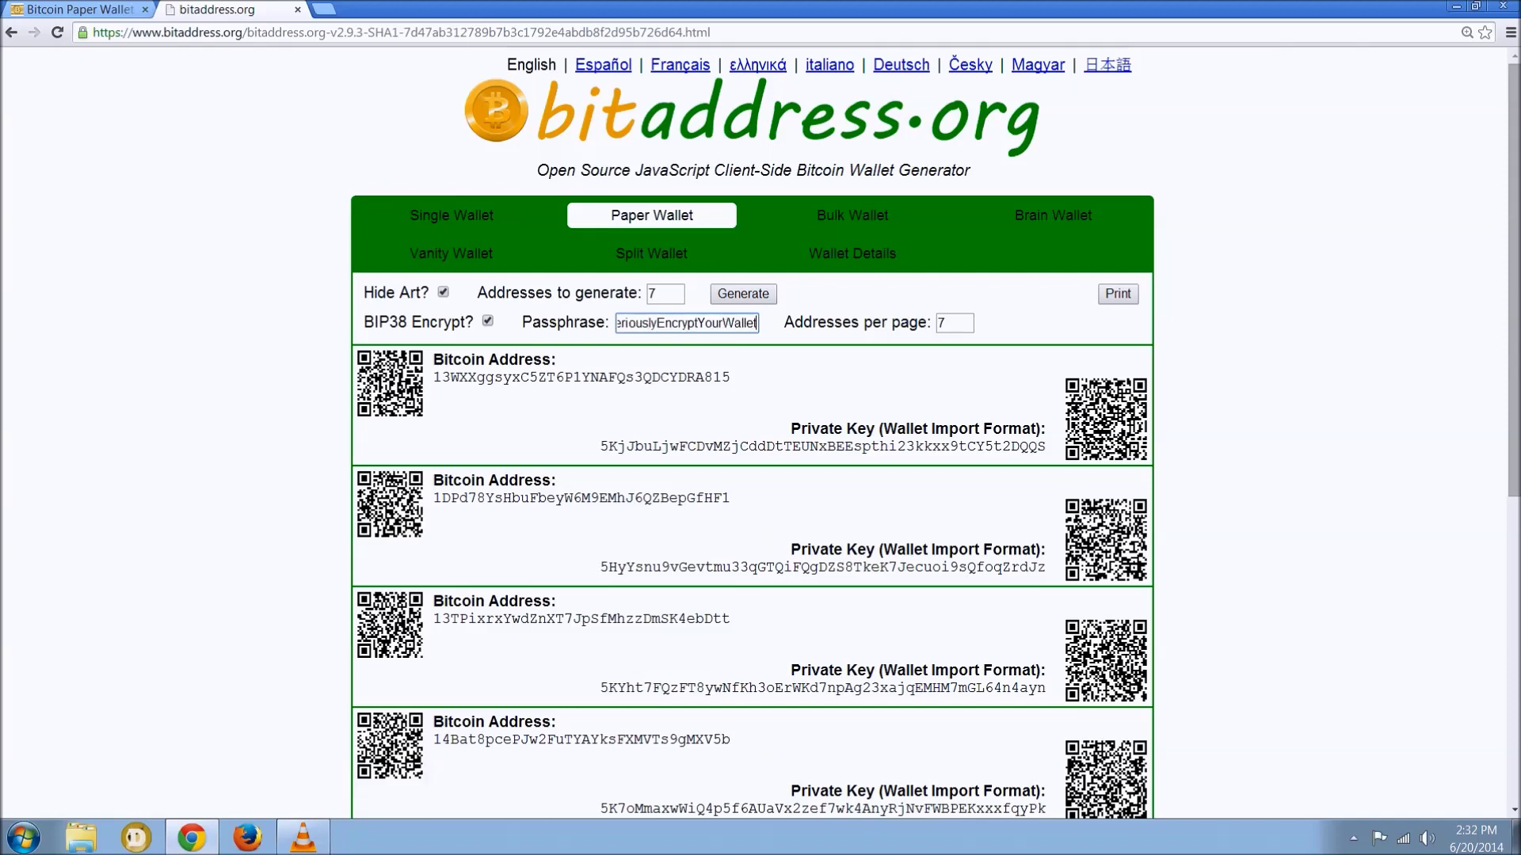
left_click(743, 293)
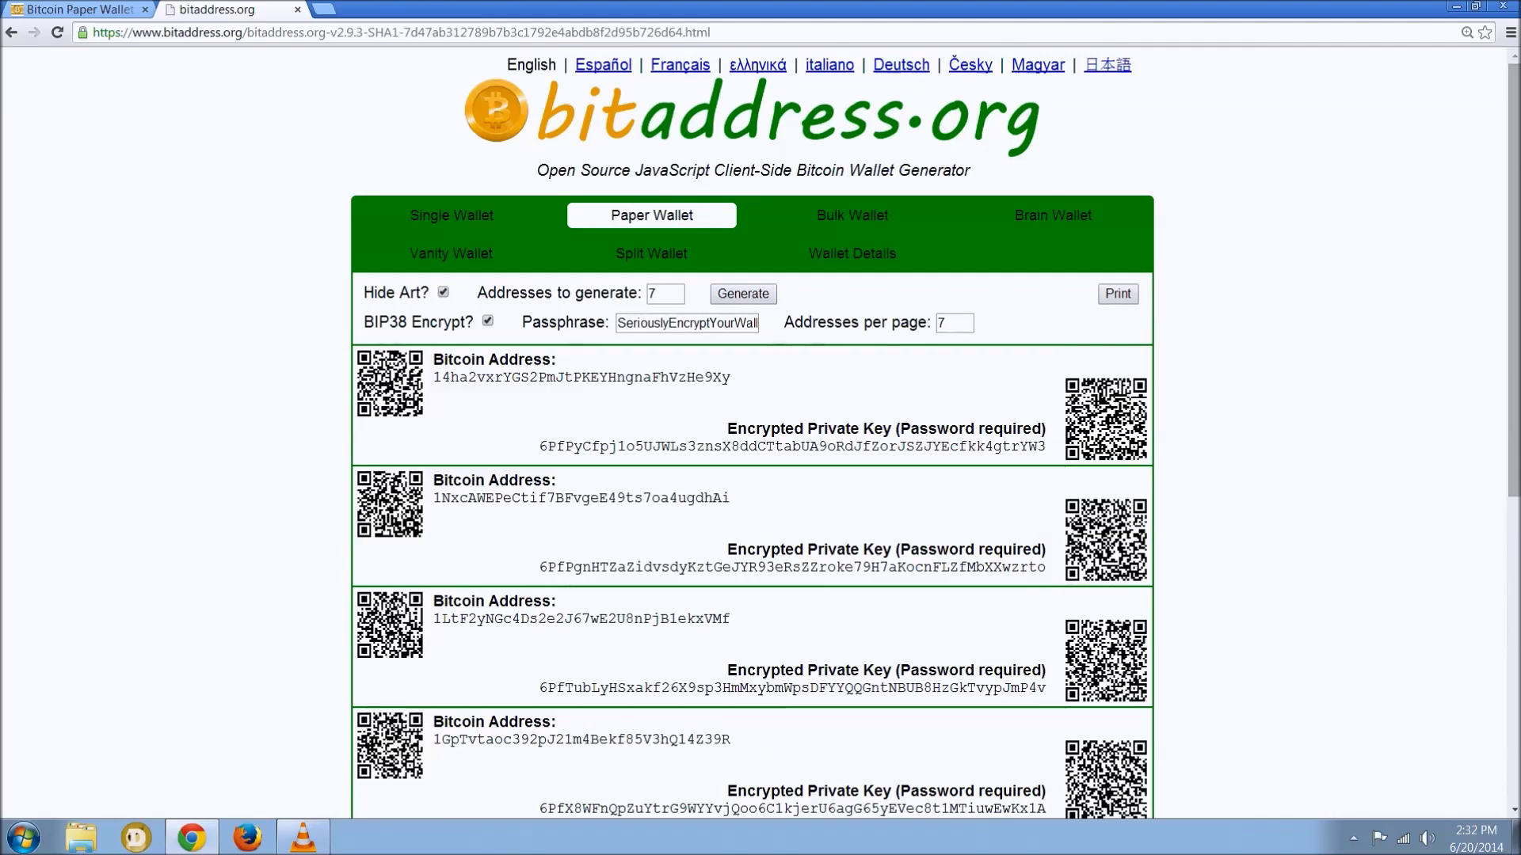
scroll(752, 432, "down", 7)
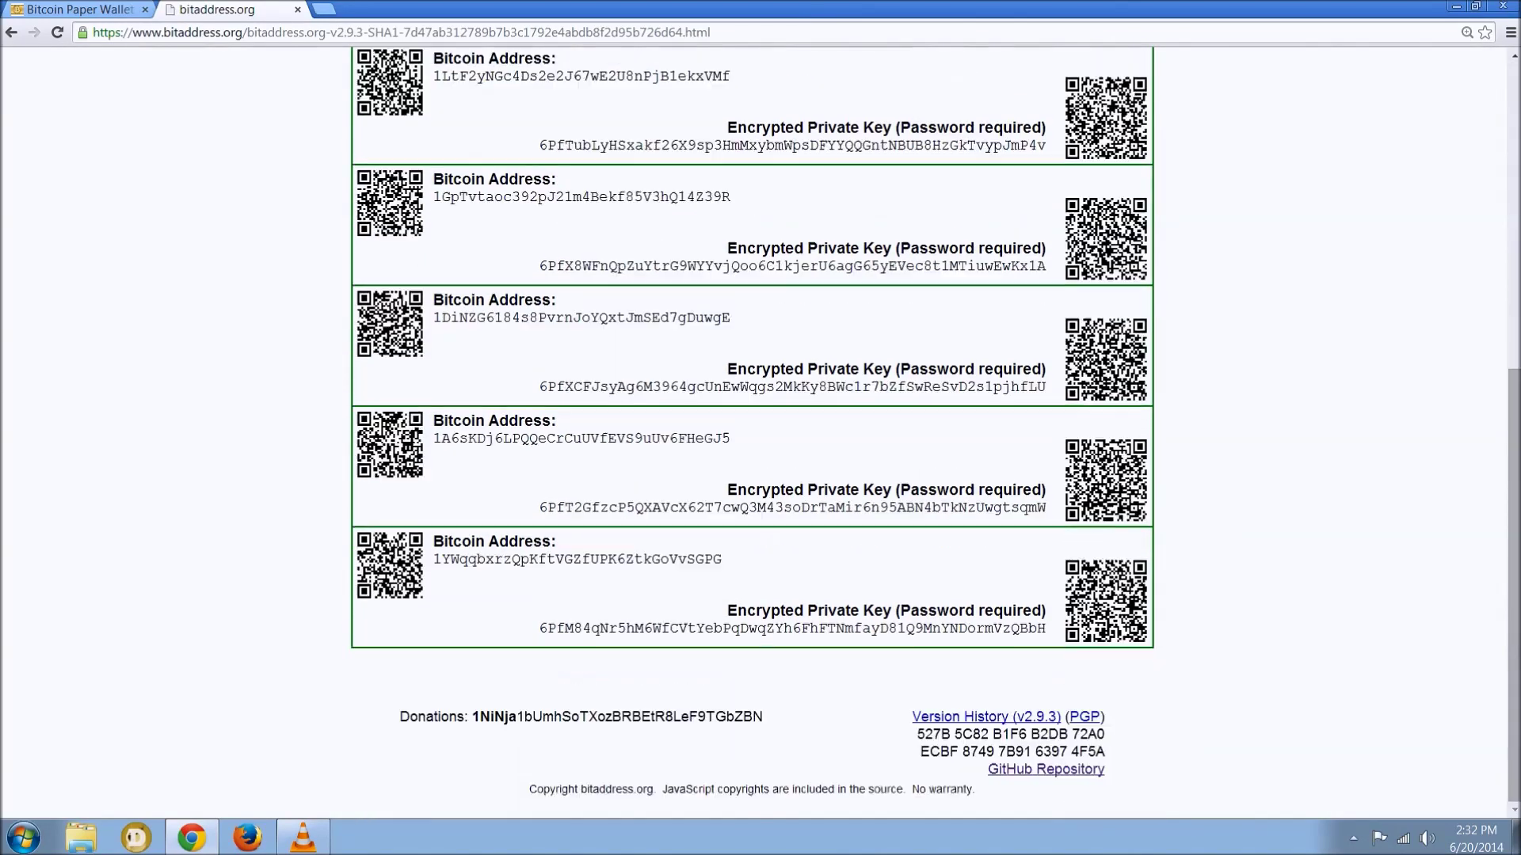
scroll(753, 431, "up", 6)
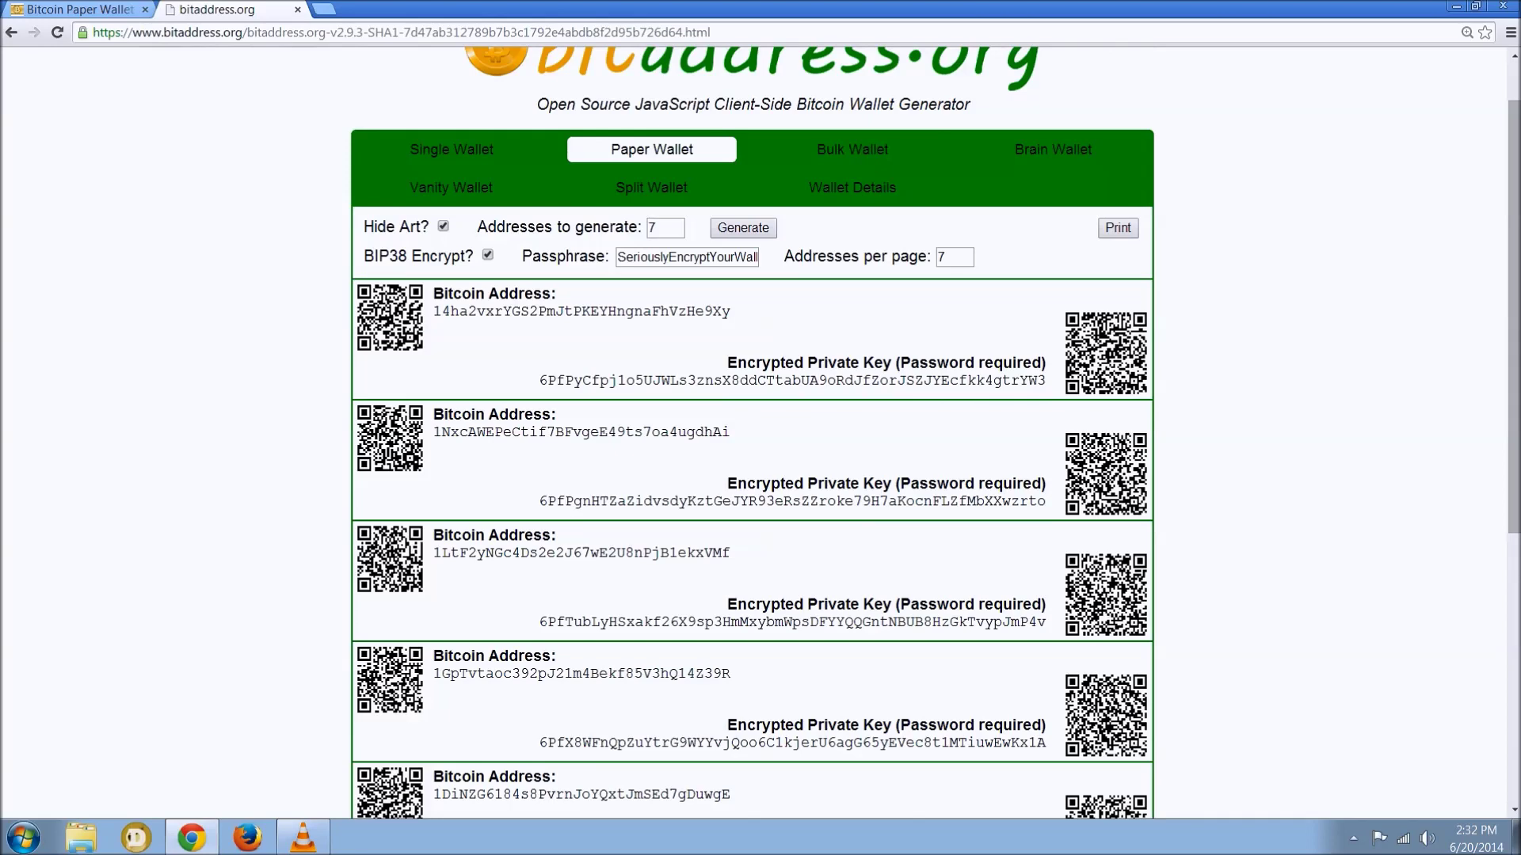
scroll(752, 432, "up", 1)
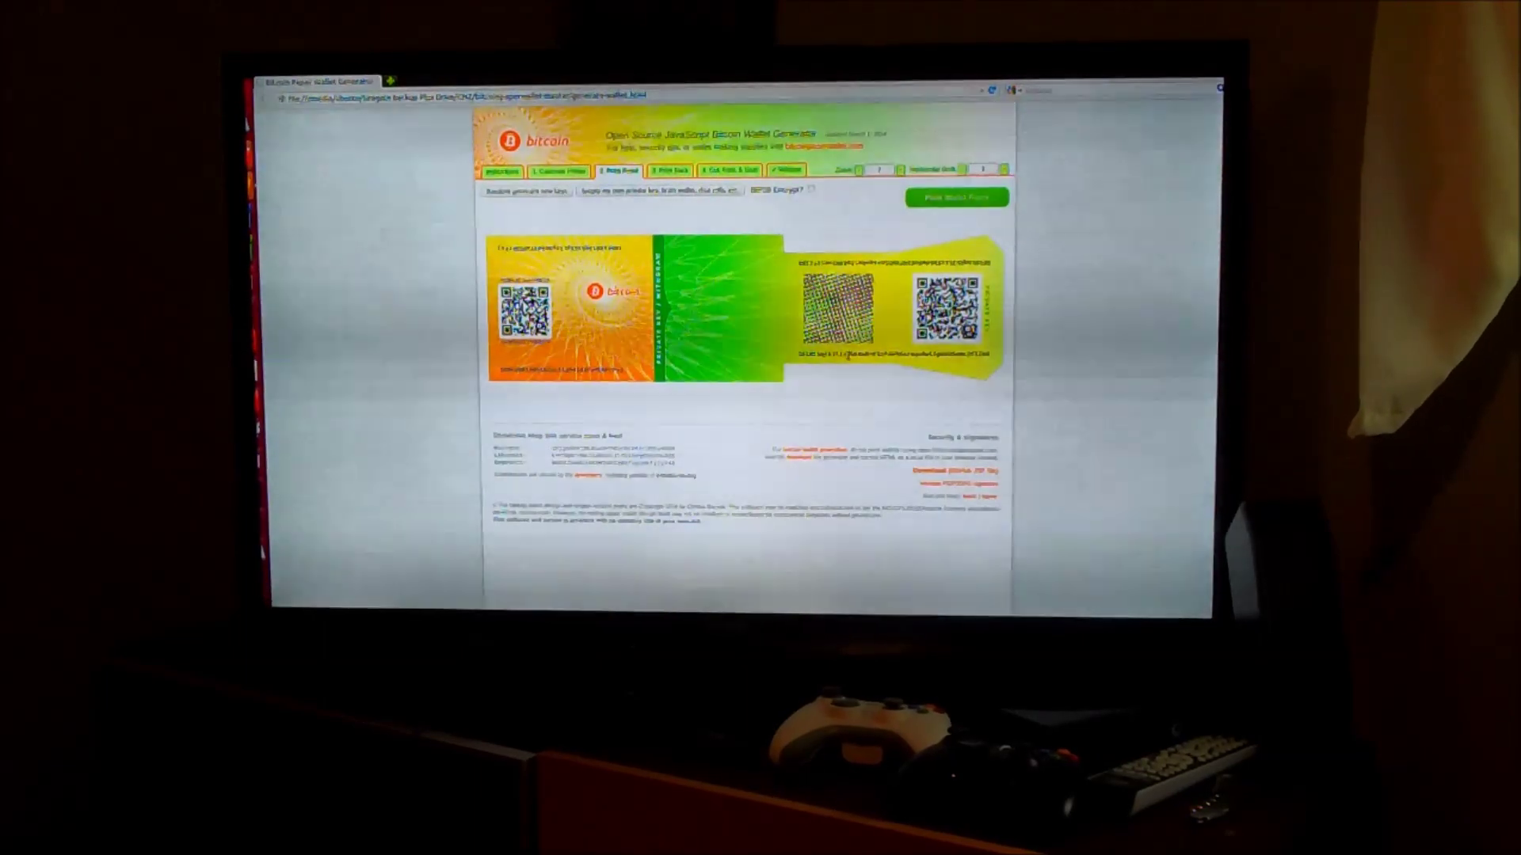
- Review the BIP38 explanation, then print the encrypted wallet front to the printer
left_click(811, 190)
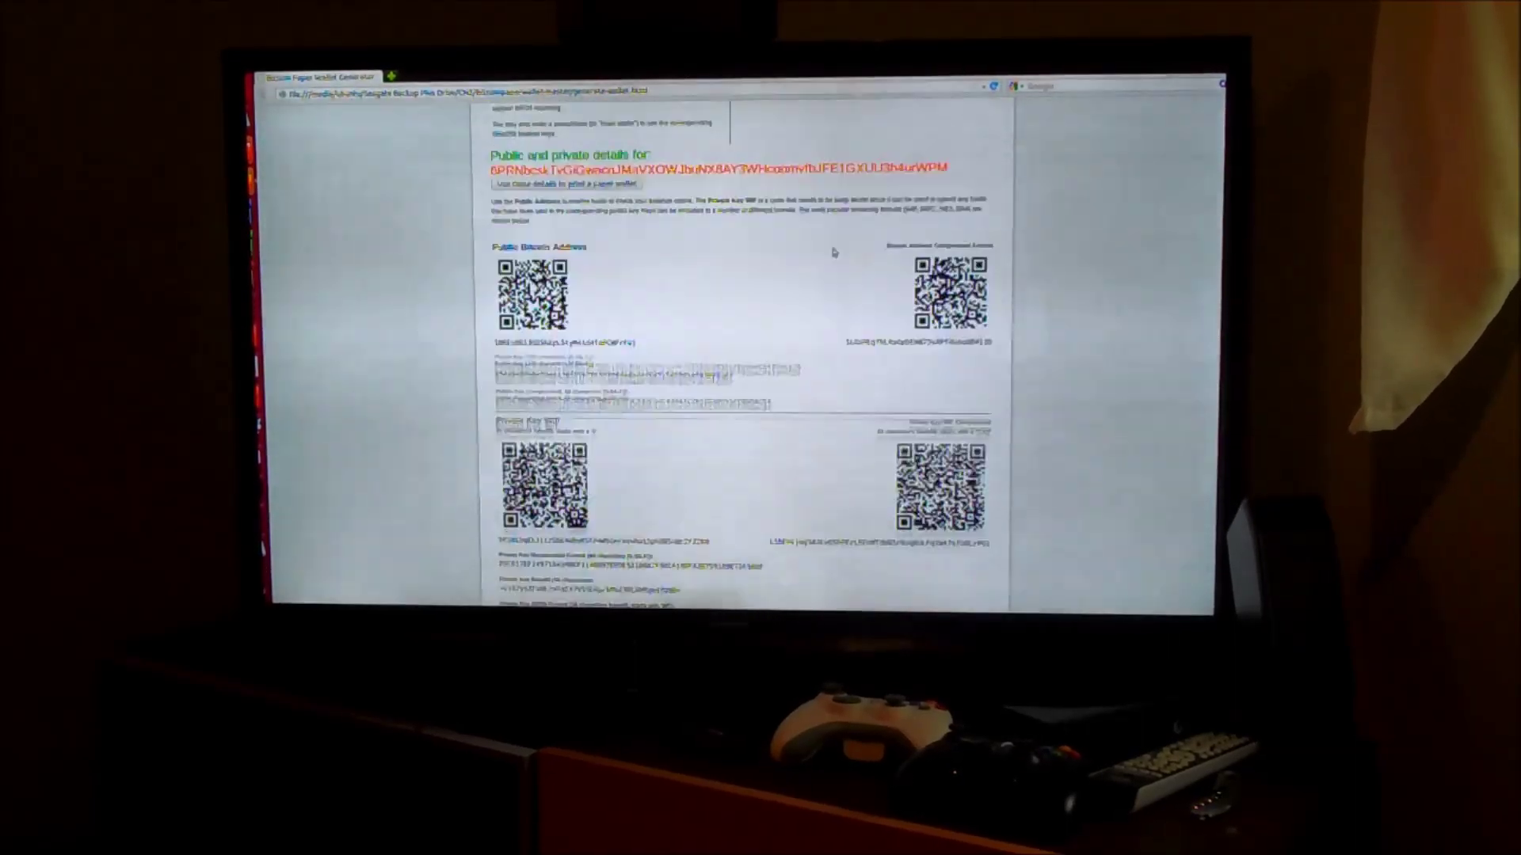
scroll(833, 252, "down", 2)
left_click(979, 200)
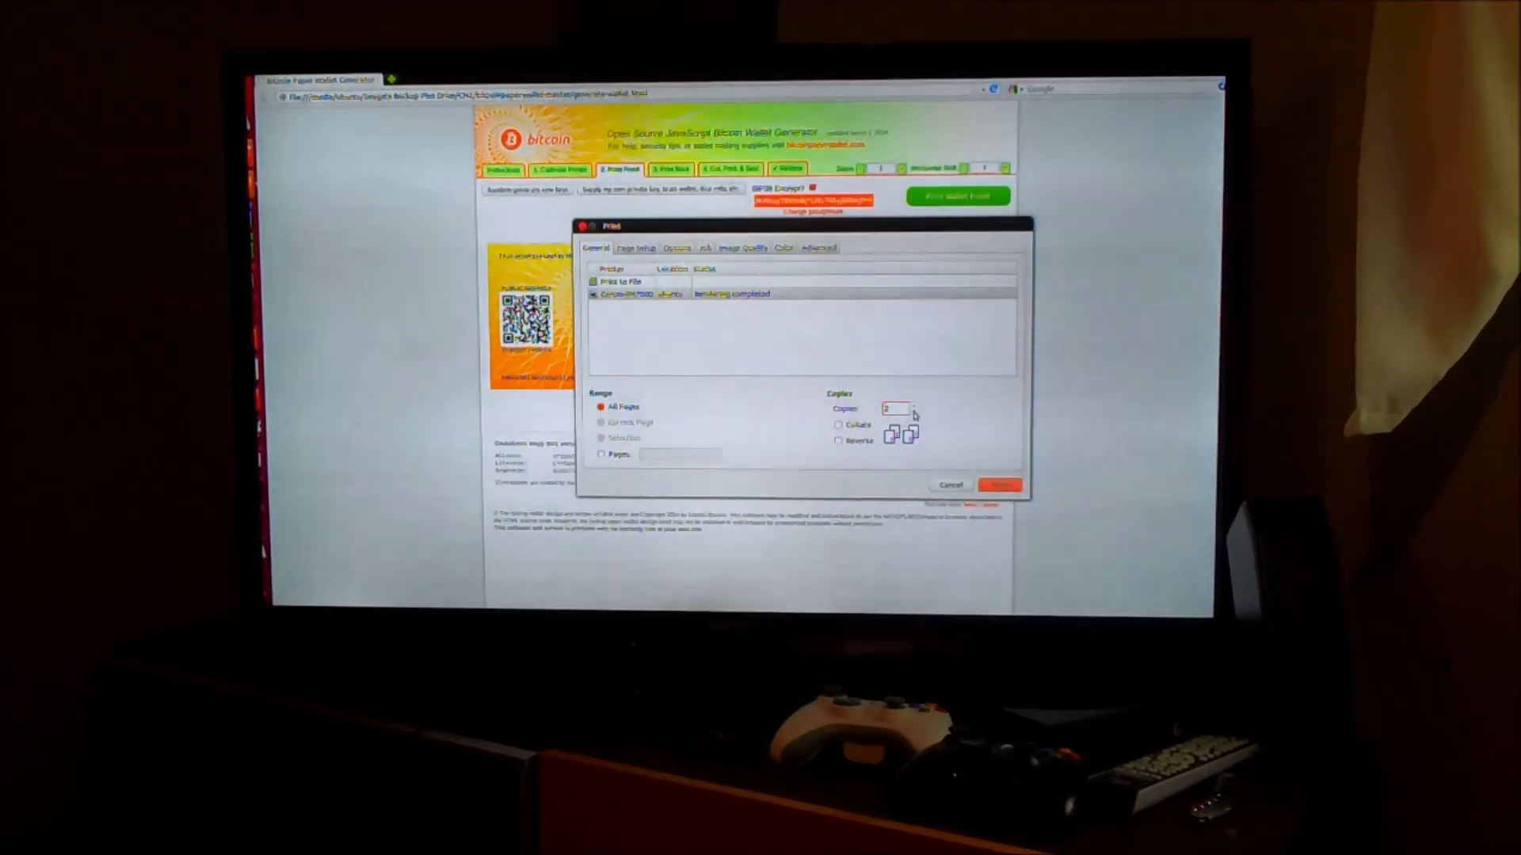
left_click(1002, 487)
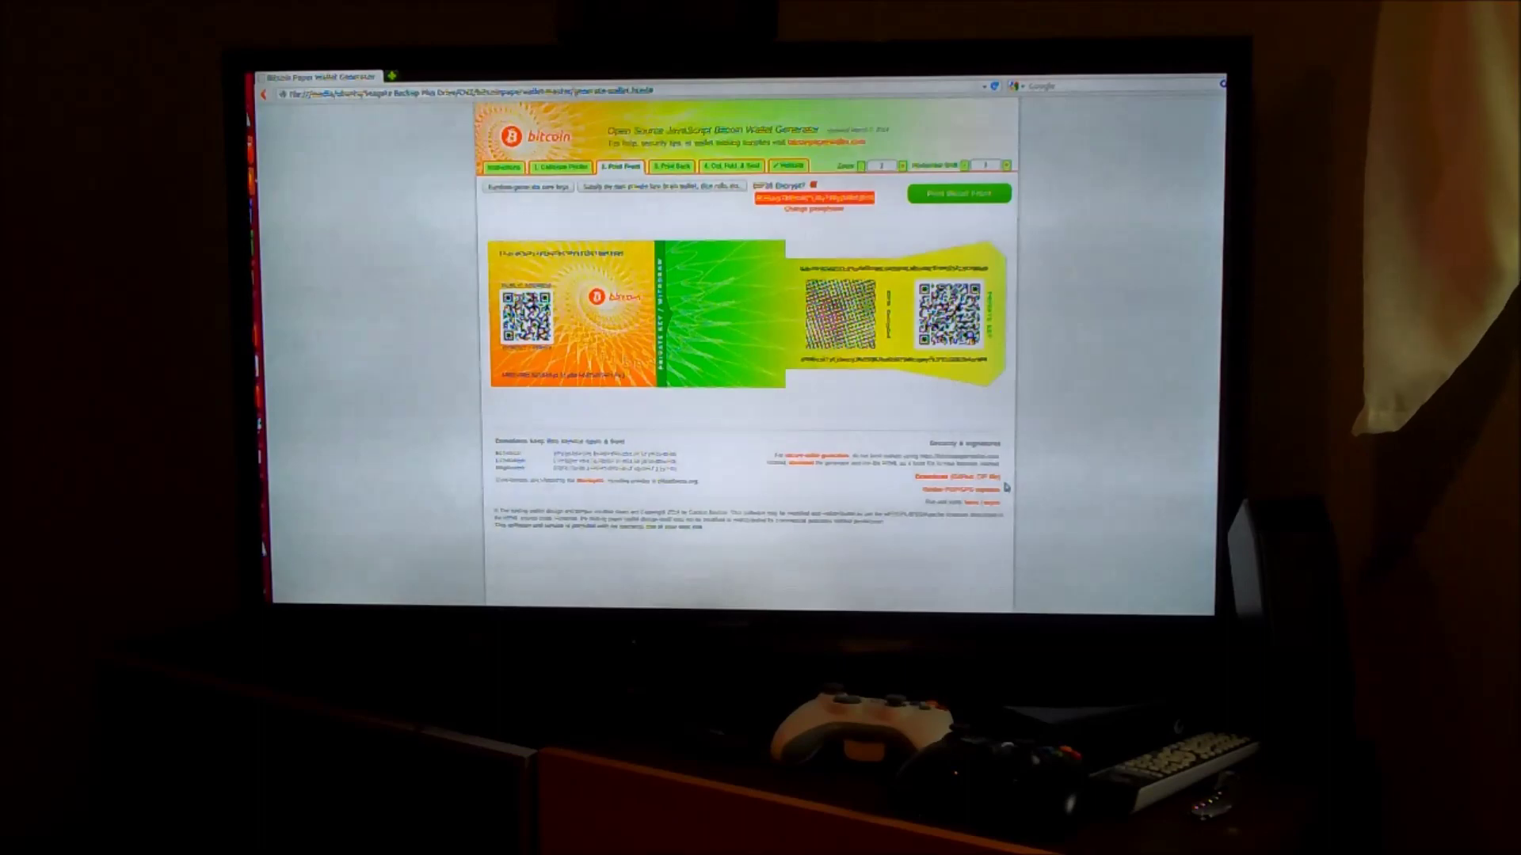